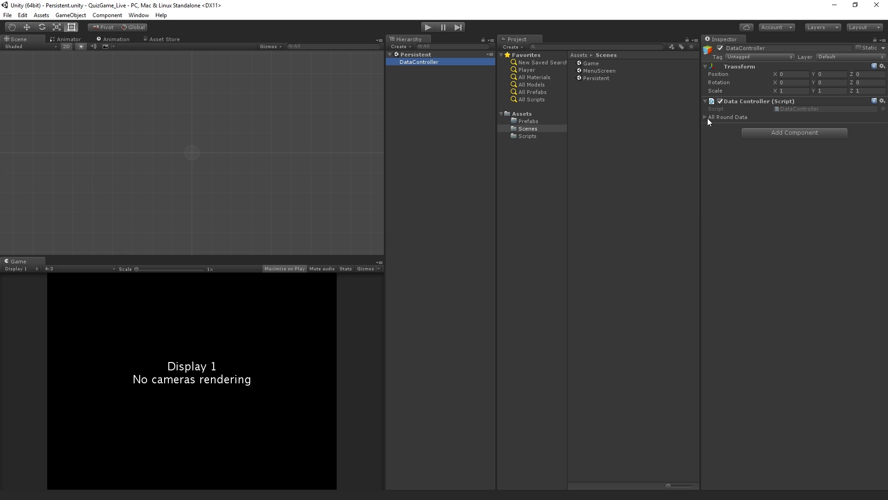
- Set the size of the Data Controller's All Round Data array to 1
left_click(728, 117)
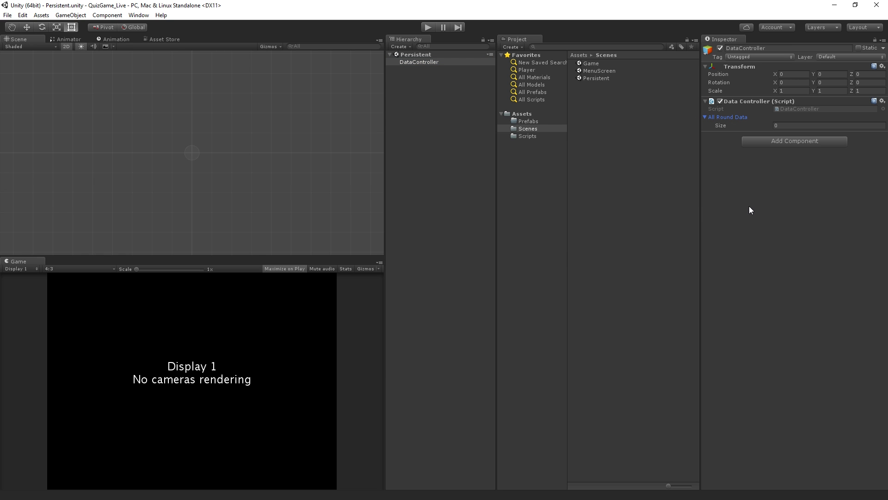
left_click(803, 124)
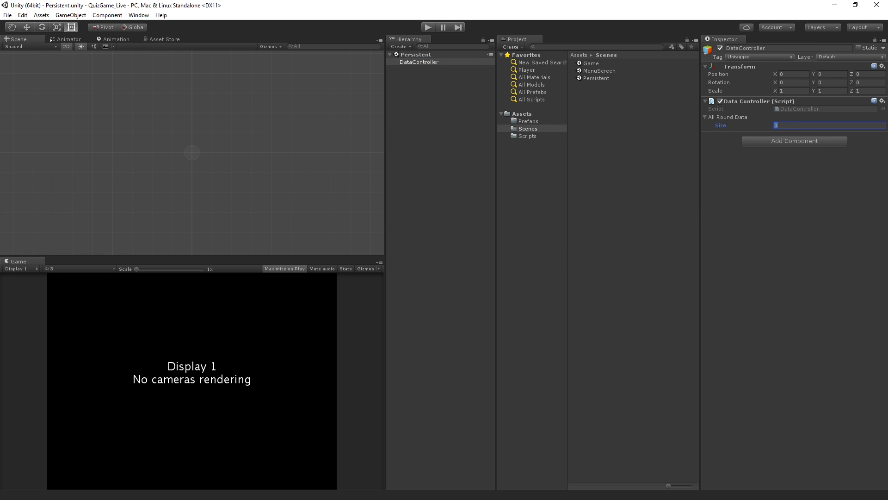
type("1")
key("Return")
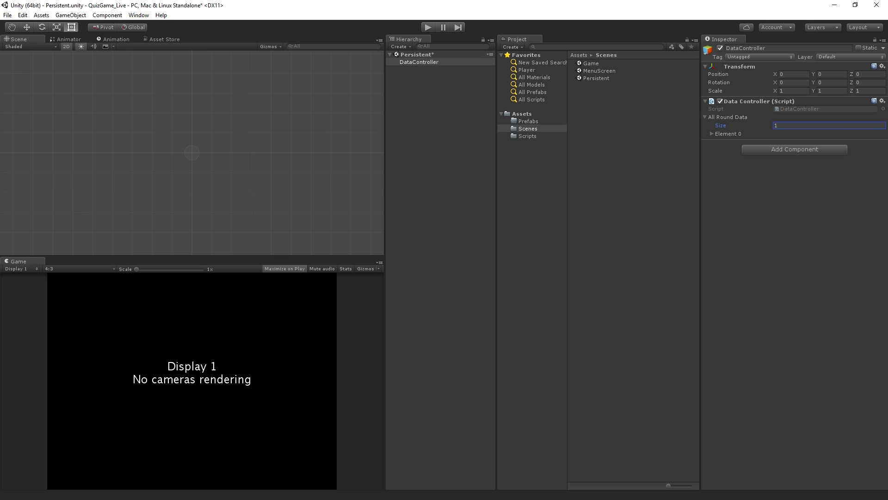
- Name the first round "Round Zero" with a time limit of 30 seconds and 10 points added for a correct answer
left_click(725, 134)
left_click(802, 143)
type("Round Zero")
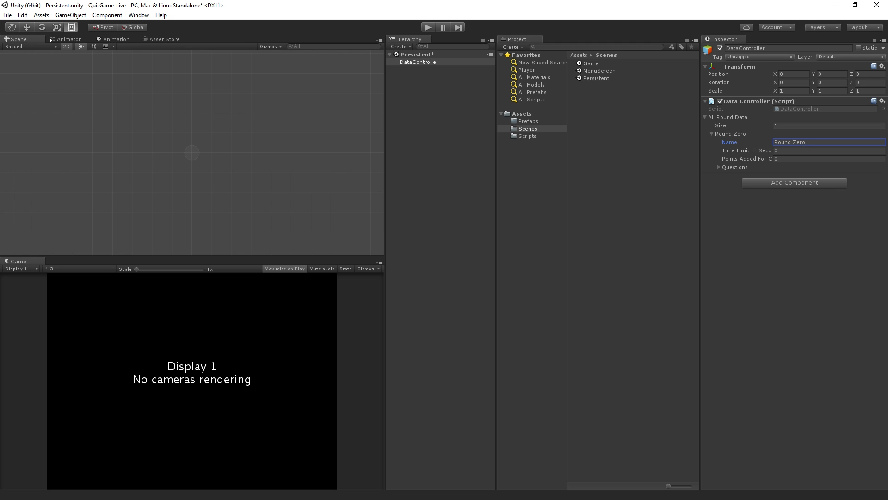
left_click(810, 151)
type("30")
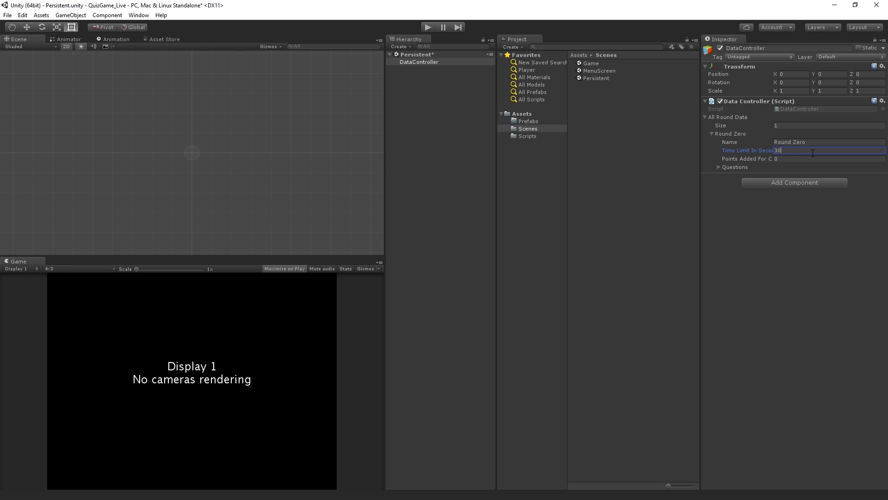
key("Tab")
type("1")
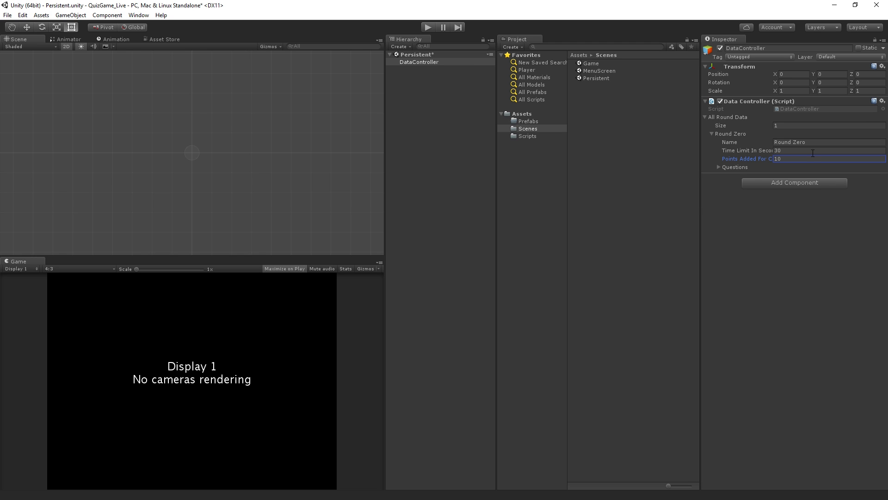
- Set the size of Round Zero's Questions array to 3
left_click(740, 168)
left_click(792, 176)
type("3")
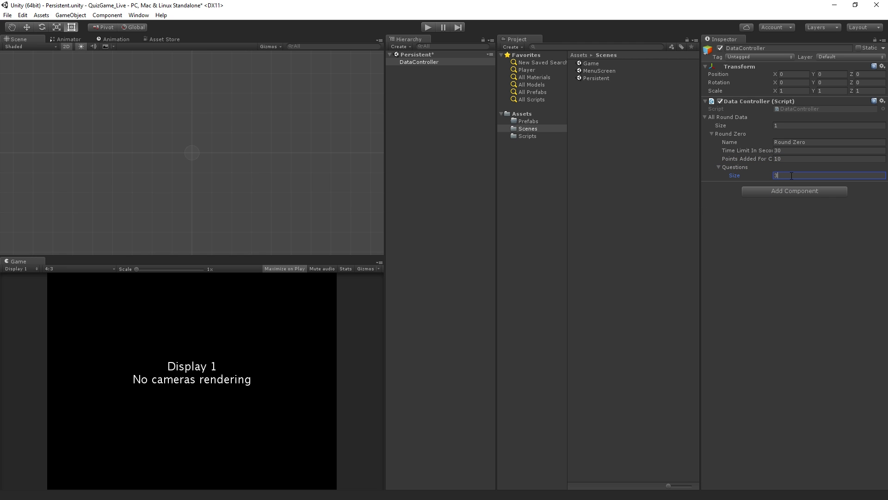
key("Return")
- Set the first question's text to "Are lions carnivores?" and its number of answers to 2
left_click(741, 183)
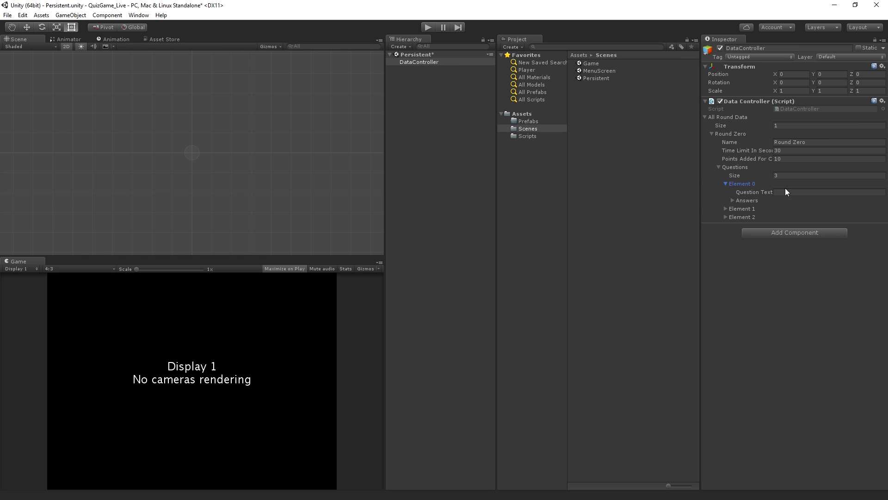
left_click(793, 192)
type("Are kllions carnvi")
key("BackSpace")
key("BackSpace")
type("ivores?")
left_click(747, 201)
left_click(793, 208)
type("2")
key("Return")
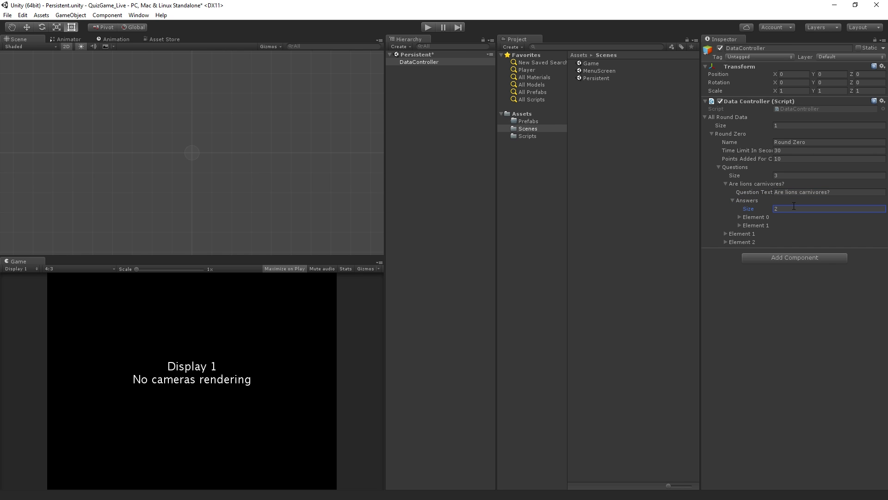
- Enter "Yes" and "No" as the lion question's answers and mark "Yes" as correct
left_click(751, 217)
left_click(794, 225)
type("Yes")
left_click(758, 242)
left_click(790, 251)
type("M")
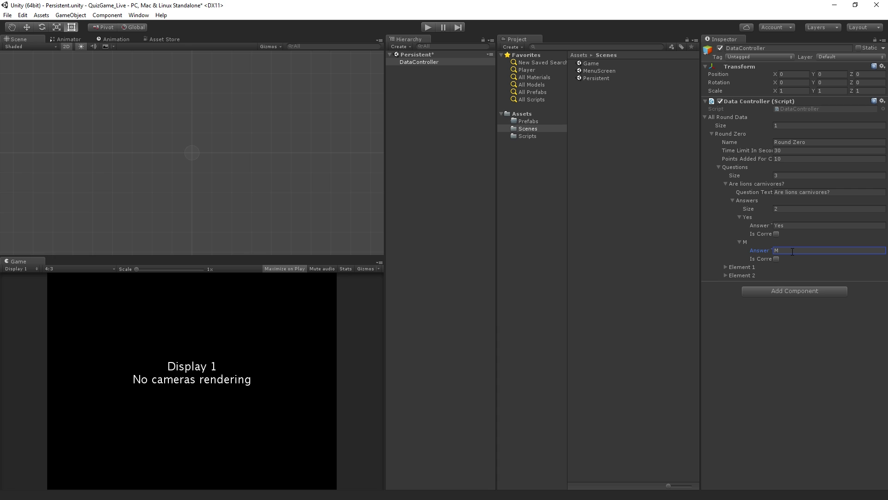
double_click(792, 251)
type("No")
left_click(777, 233)
- Set the second question's text to "Where do mice live?" and its number of answers to 3
left_click(746, 268)
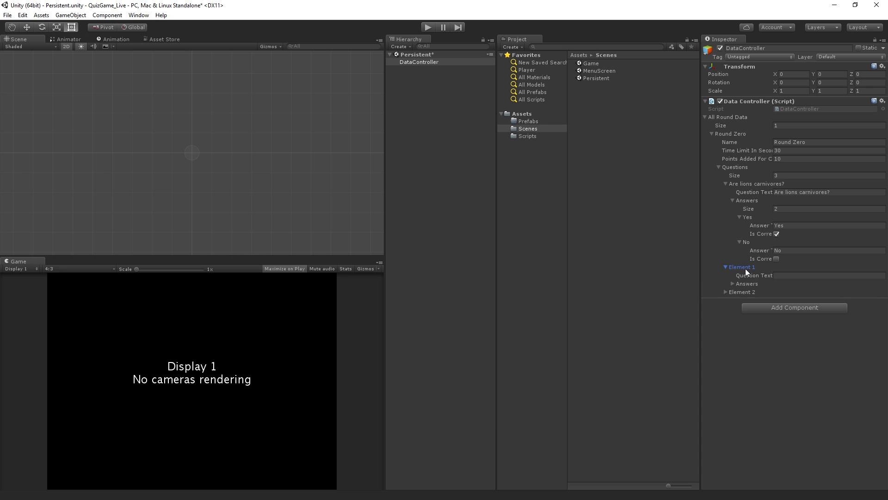
left_click(792, 275)
type("Where do li")
key("BackSpace")
key("BackSpace")
type("mice live?")
left_click(752, 284)
left_click(791, 292)
type("3")
key("Return")
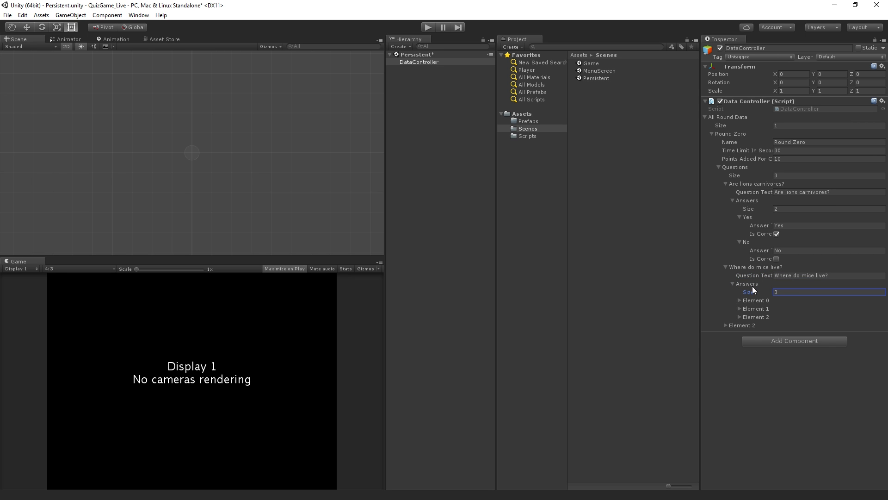
- Enter "On the moon", "On land" and "In the sea" as the mice question's answers and mark "On land" as correct
left_click(753, 299)
left_click(800, 308)
type("On the moon?")
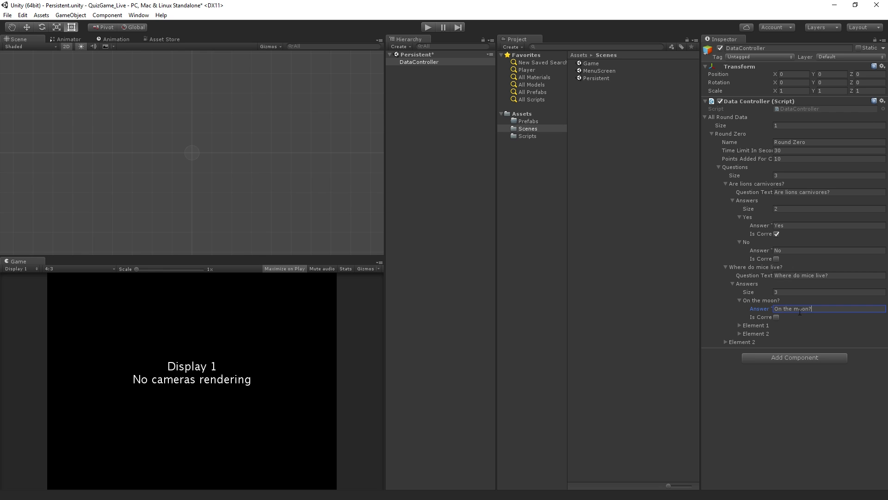
left_click(761, 326)
left_click_drag(809, 309, 811, 319)
key("BackSpace")
left_click(812, 333)
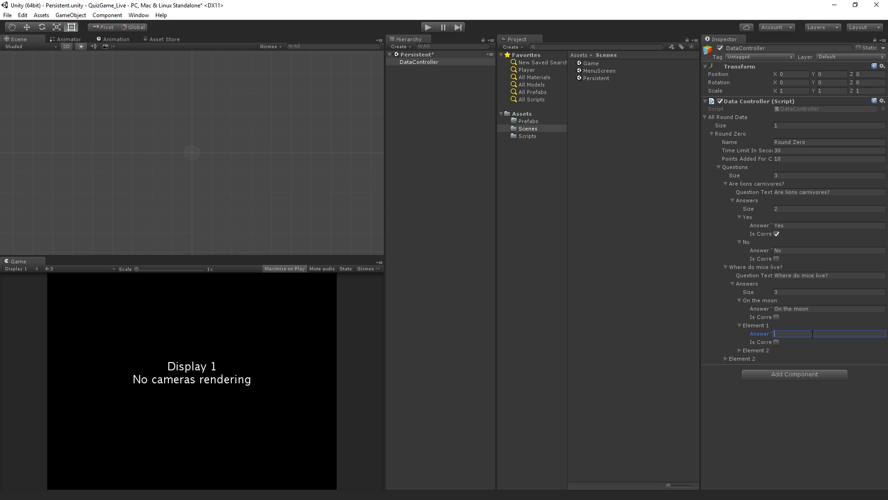
type("On land")
left_click(757, 351)
left_click(796, 357)
type("In the sea")
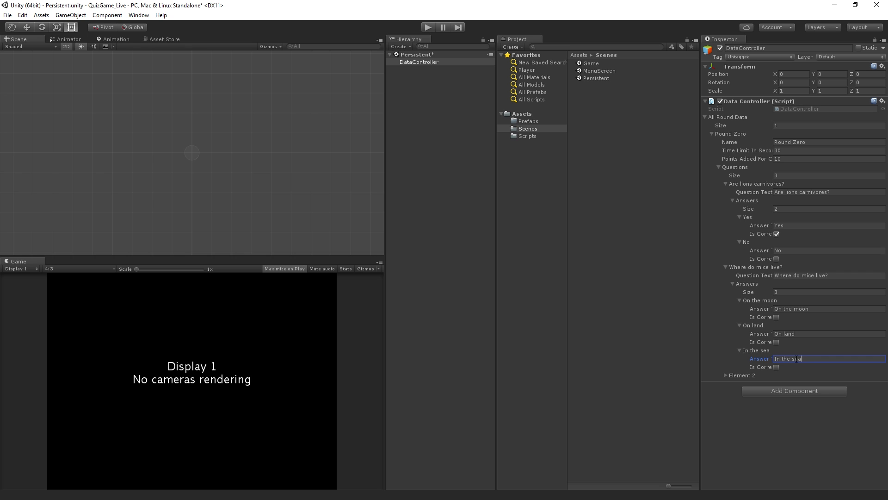
left_click(776, 343)
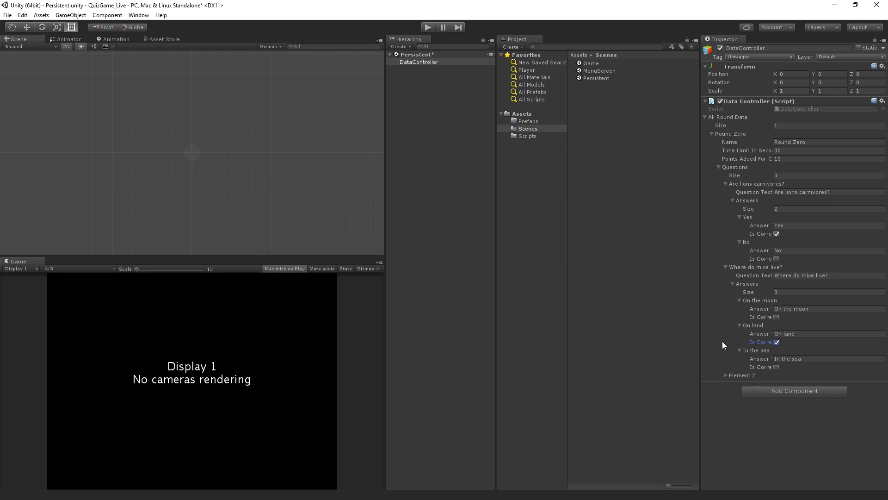
- Set the third question's text to "What do frogs eat?" and its number of answers to 2
left_click(752, 376)
left_click(794, 384)
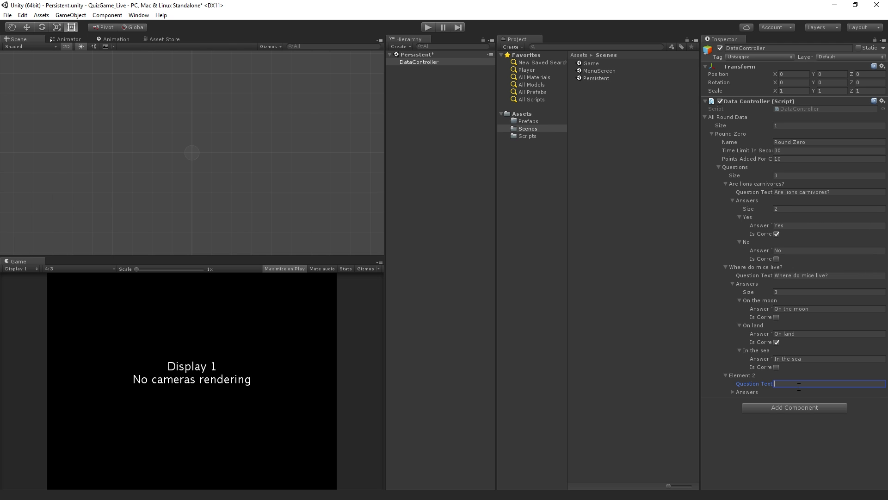
type("What dio frogs eat?")
left_click(751, 393)
left_click(787, 400)
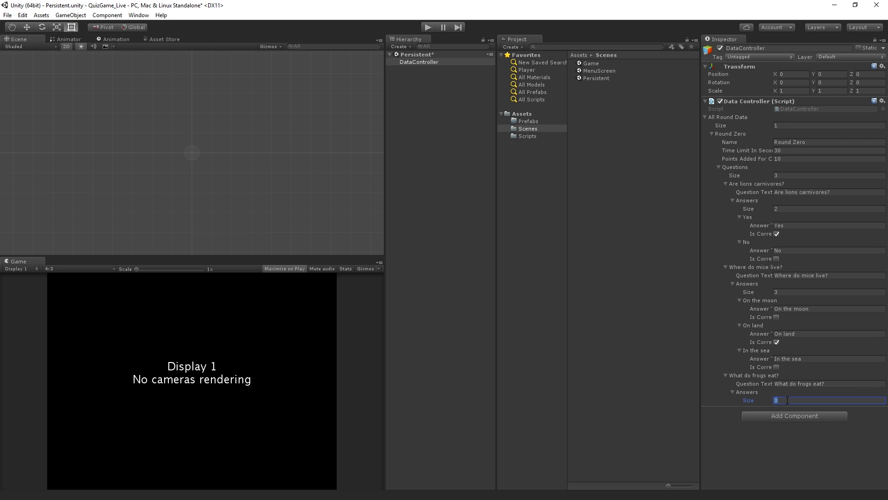
type("2")
key("Return")
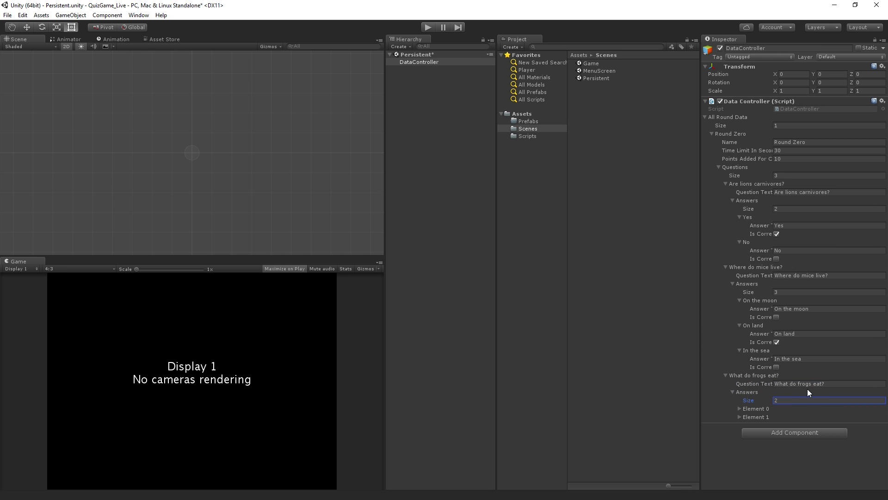
- Enter "Flies" and "Pizza" as the frog question's answers and mark "Flies" as correct
left_click(752, 410)
left_click(799, 417)
type("Flies")
left_click(753, 435)
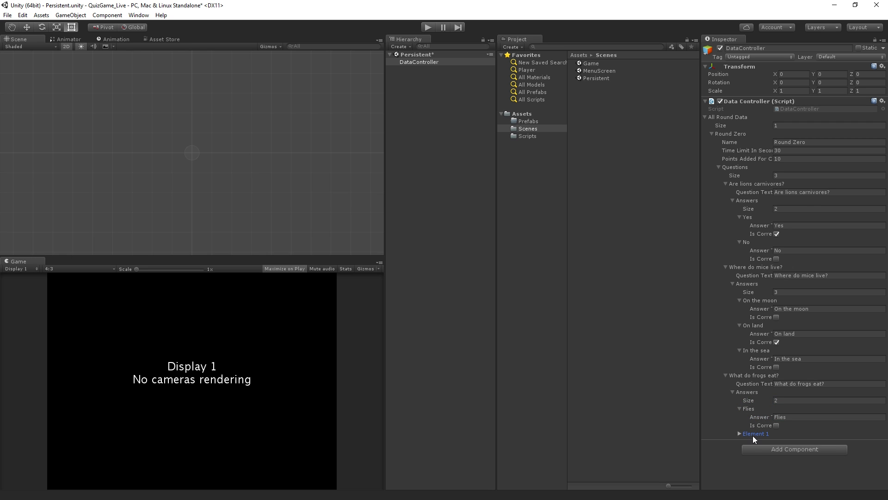
left_click(777, 425)
left_click(786, 441)
type("Pizza")
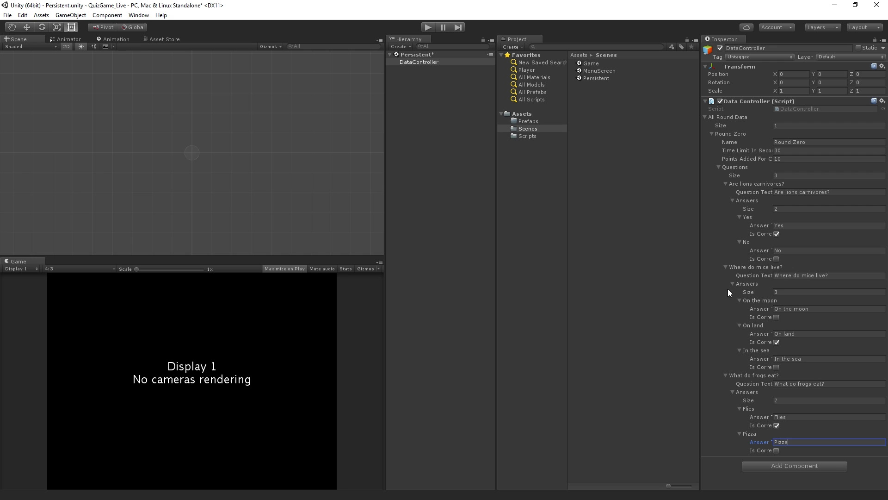
- Save the Persistent scene and open the MenuScreen scene
left_click(720, 469)
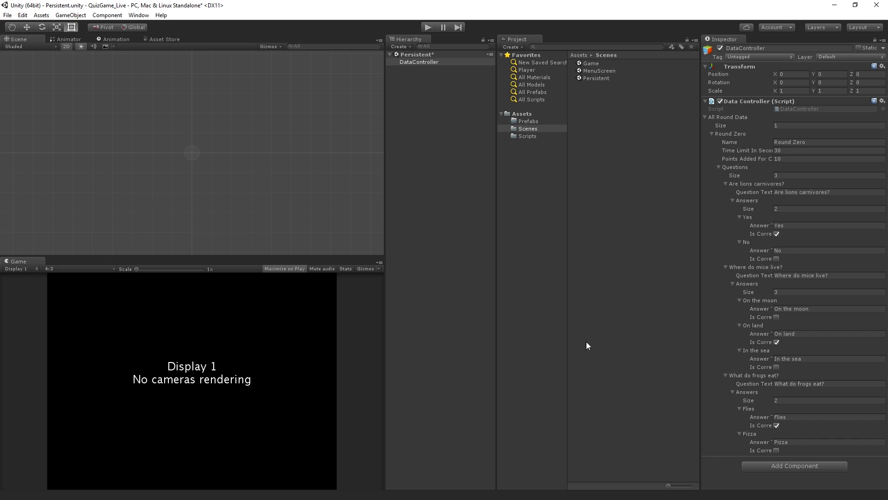
left_click(467, 197)
key("ctrl+s")
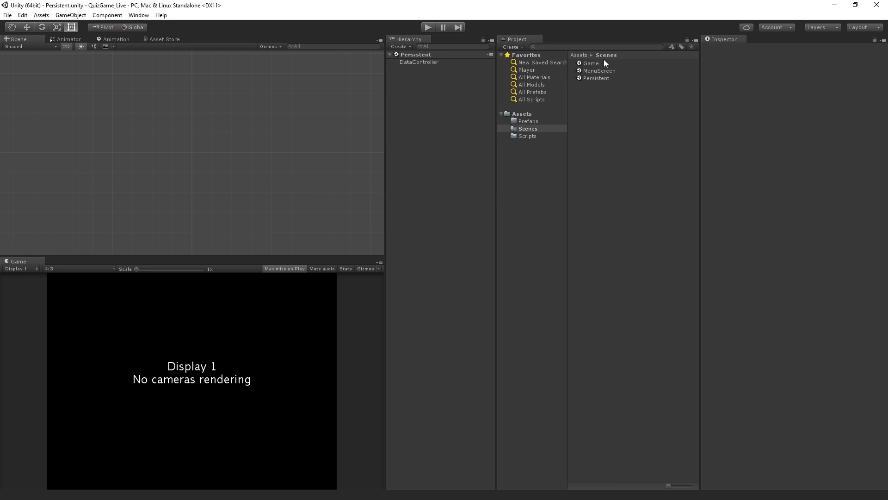
double_click(601, 70)
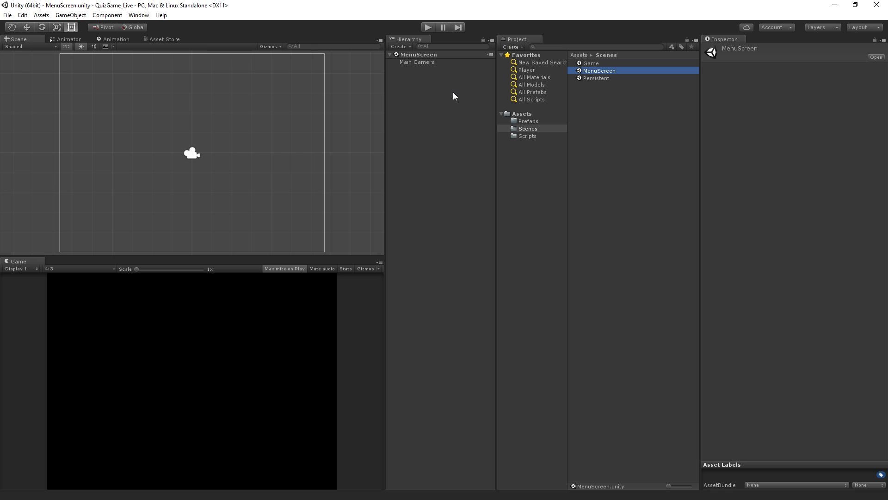
- Add a UI Button to the MenuScreen scene and set its child Text to "Start Game"
right_click(420, 87)
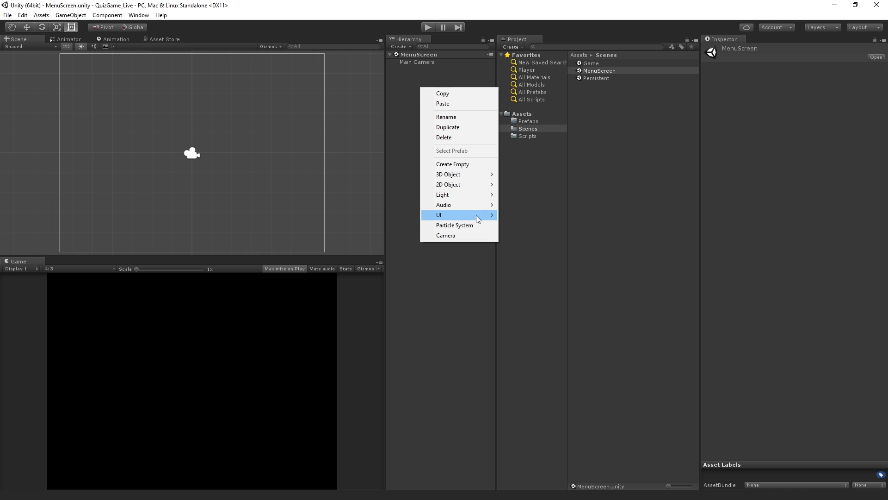
mouse_move(476, 215)
left_click(542, 248)
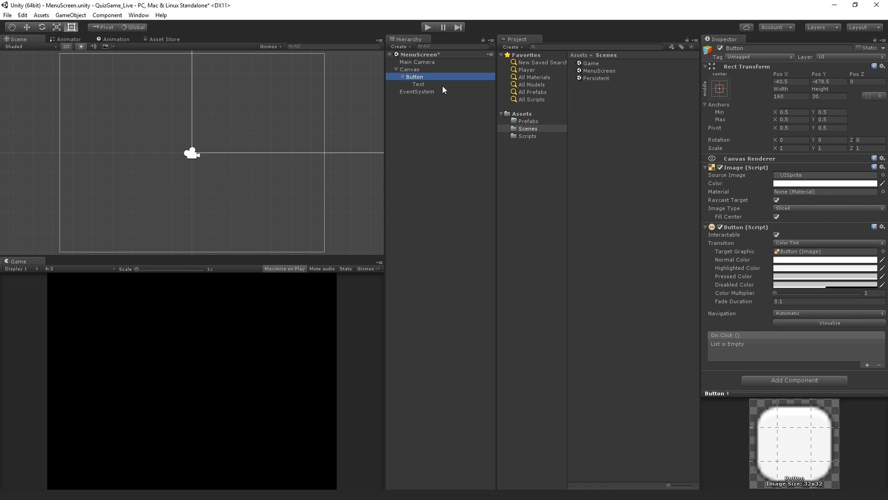
left_click(418, 85)
left_click(749, 188)
type("Start Game")
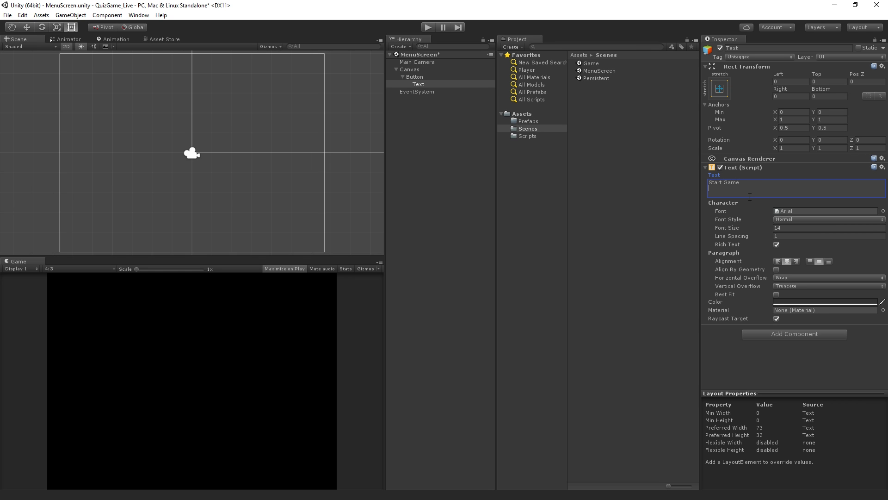
- Anchor the button's Text object to middle center
left_click(720, 89)
left_click(776, 185)
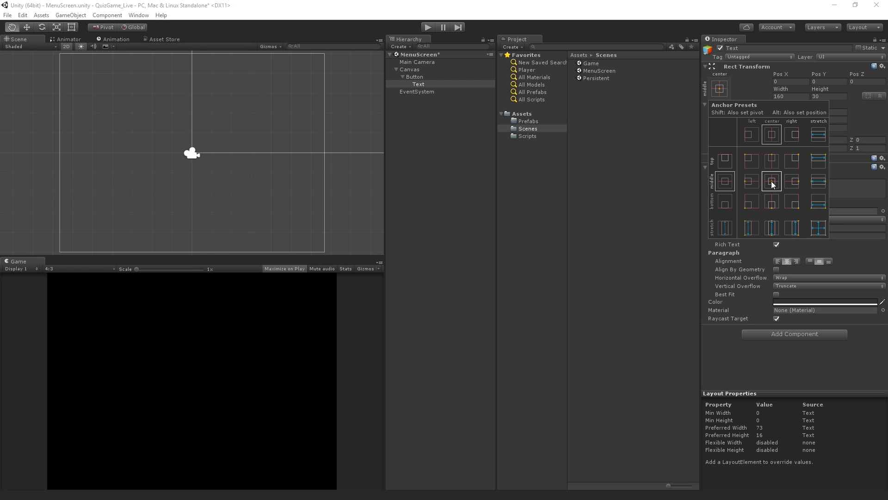
key("alt")
key("alt")
key("alt")
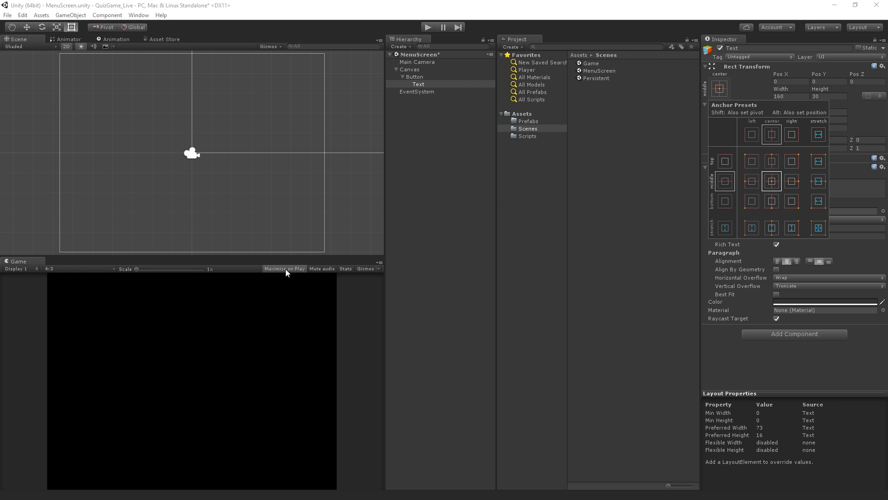
- Examine the Start Game button's placement relative to the canvas in the Scene view, with the Move tool active
scroll(287, 185, "down", 5)
left_click(314, 147)
key("f")
scroll(315, 152, "down", 12)
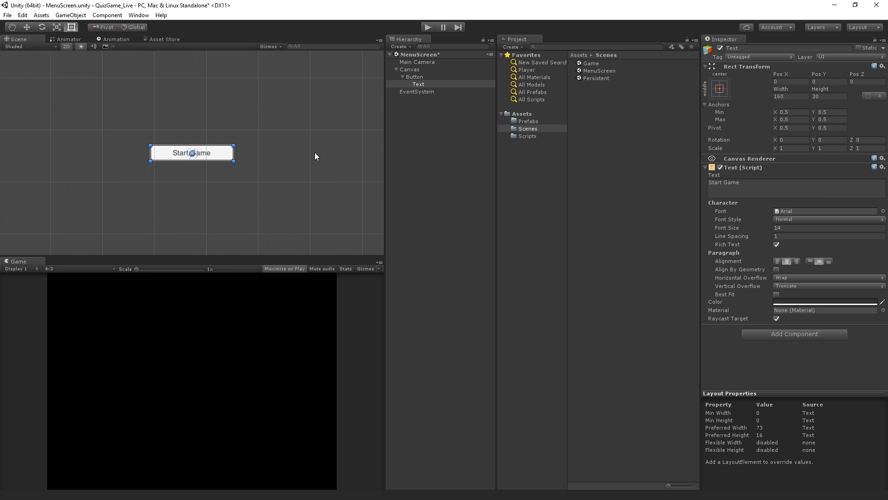
scroll(314, 152, "down", 10)
key("w")
scroll(320, 155, "up", 2)
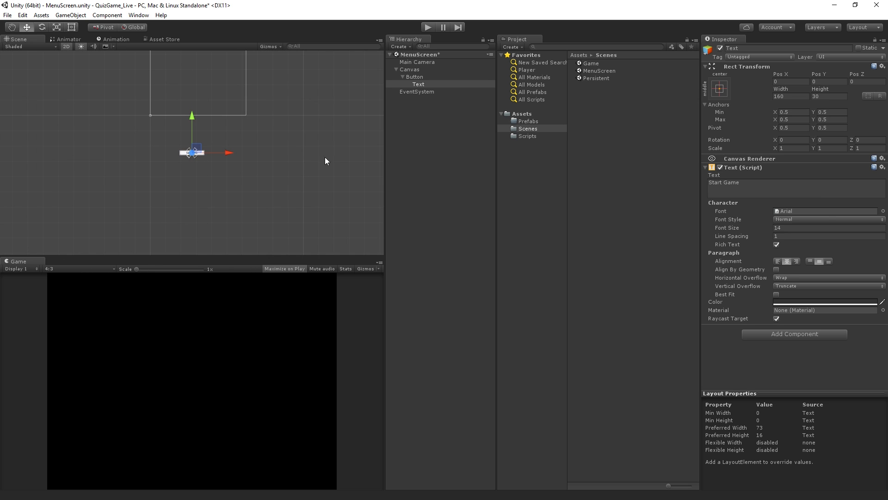
- Center the Start Game button on the canvas by setting its Pos X and Pos Y to 0
left_click(713, 89)
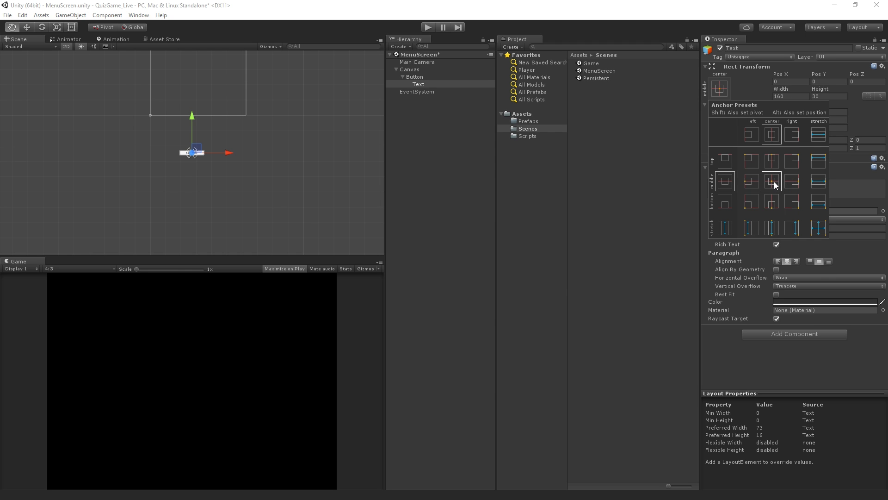
left_click(402, 85)
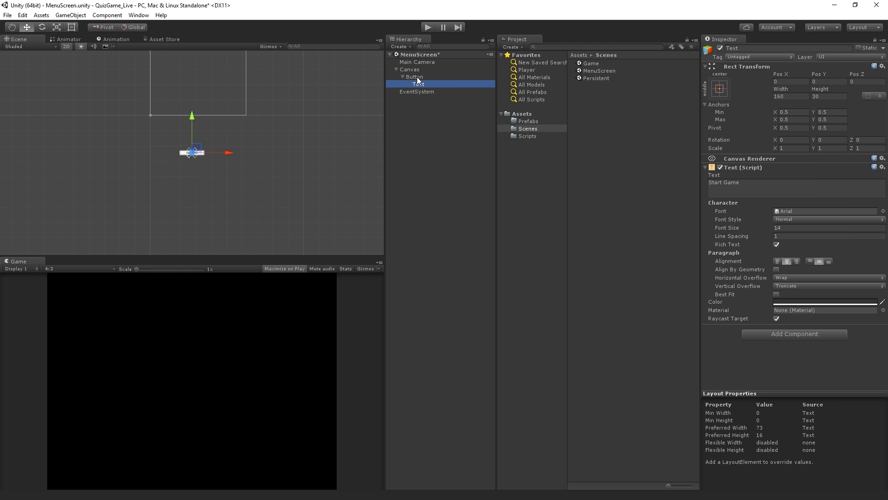
left_click(411, 76)
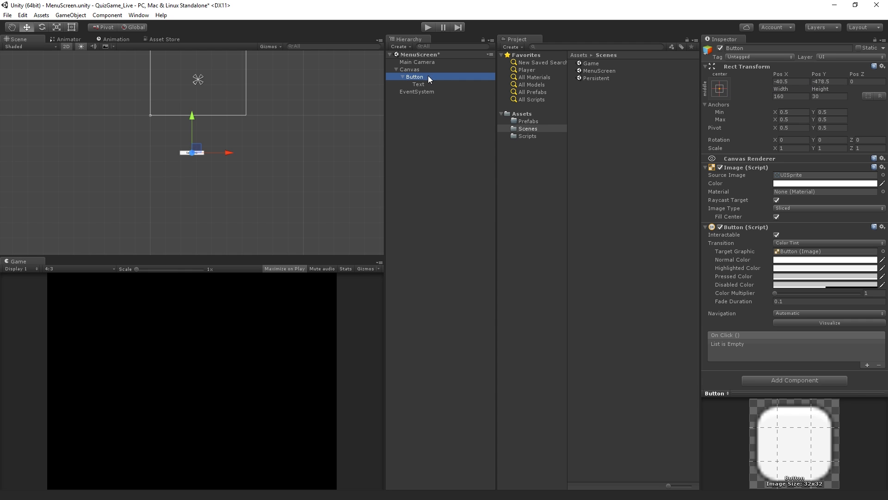
left_click(201, 156)
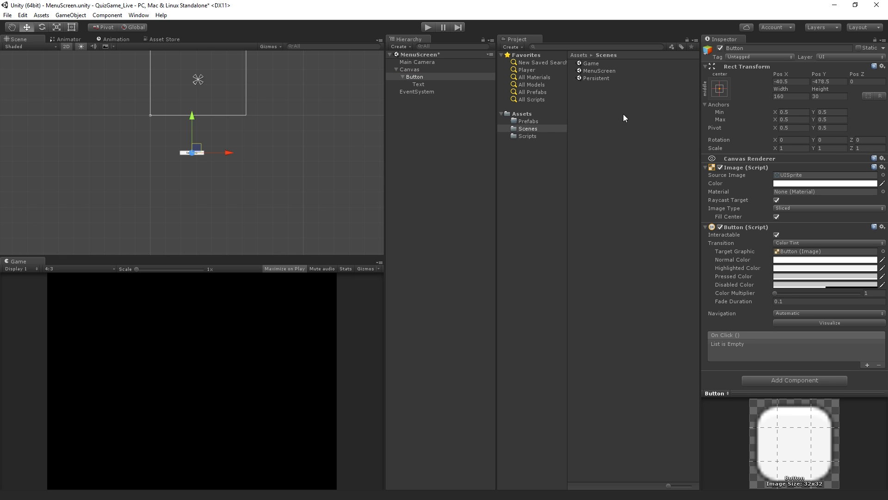
left_click(786, 82)
type("0")
key("Tab")
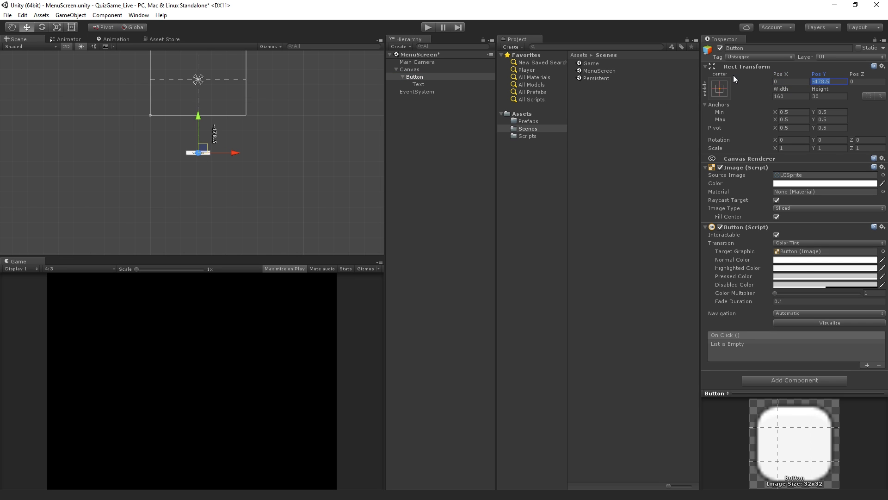
type("0")
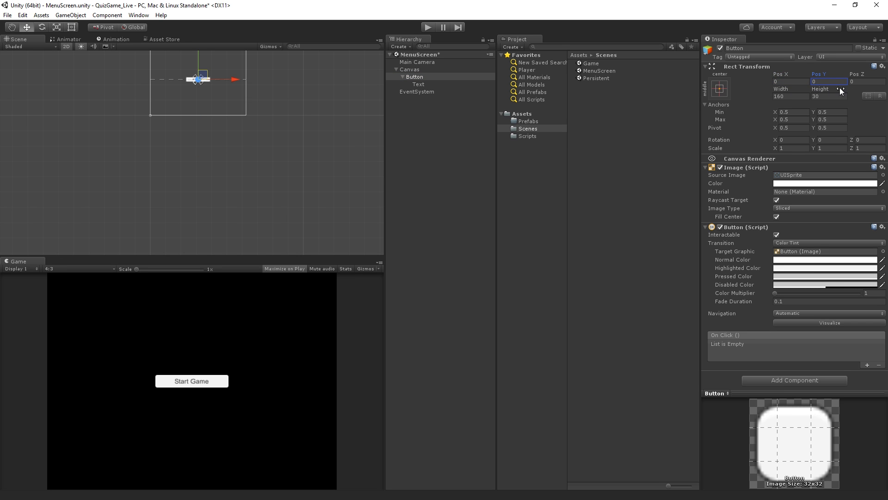
type("f")
scroll(305, 95, "down", 5)
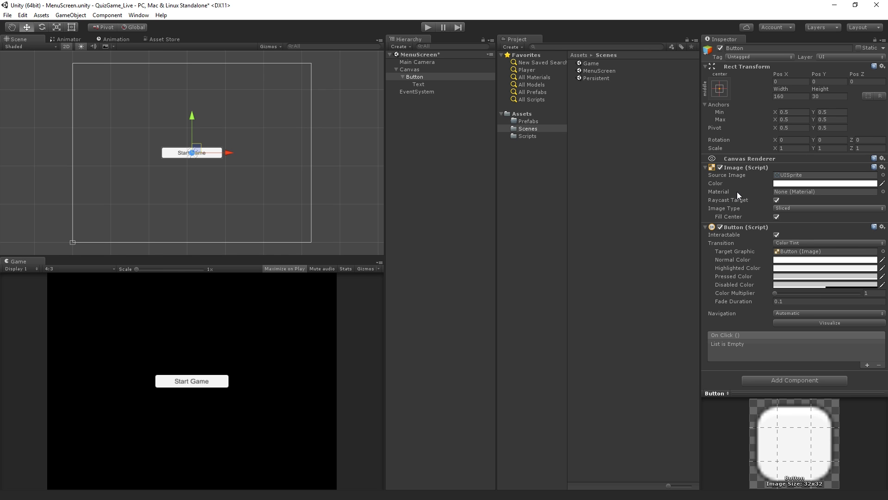
- Add a UI Text element under the Canvas and set its text to "Quiz Game"
right_click(417, 70)
mouse_move(470, 197)
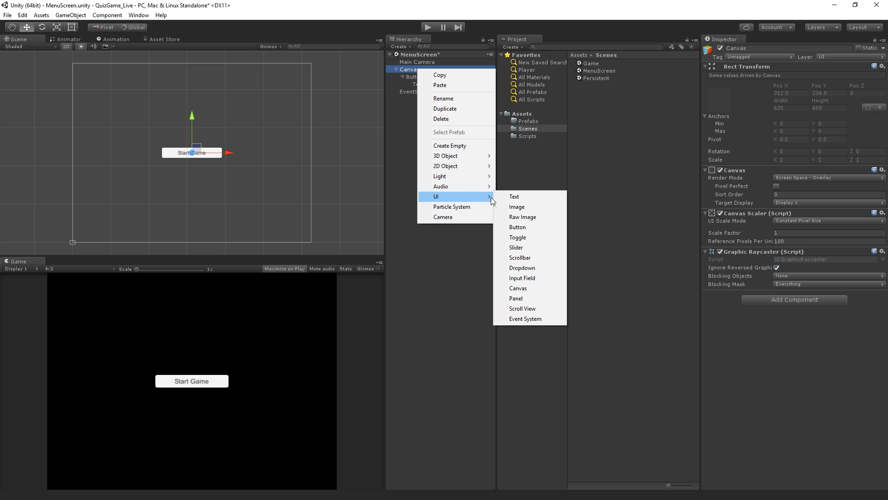
left_click(540, 200)
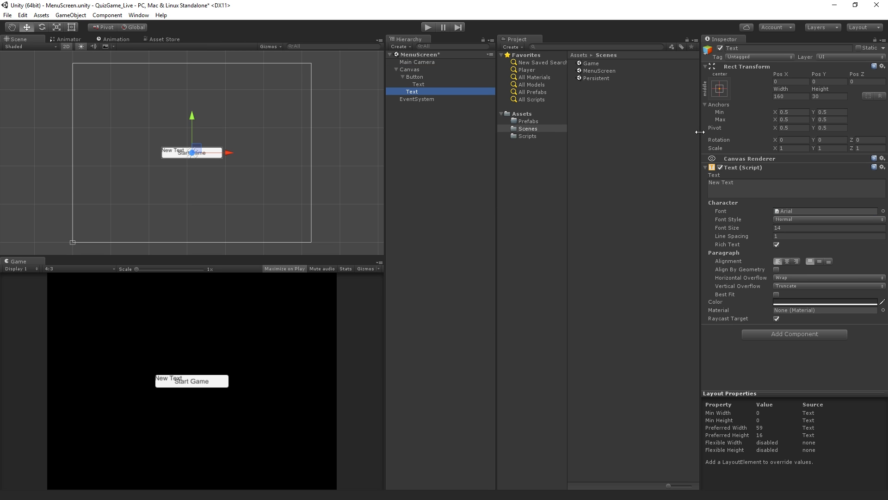
left_click(722, 91)
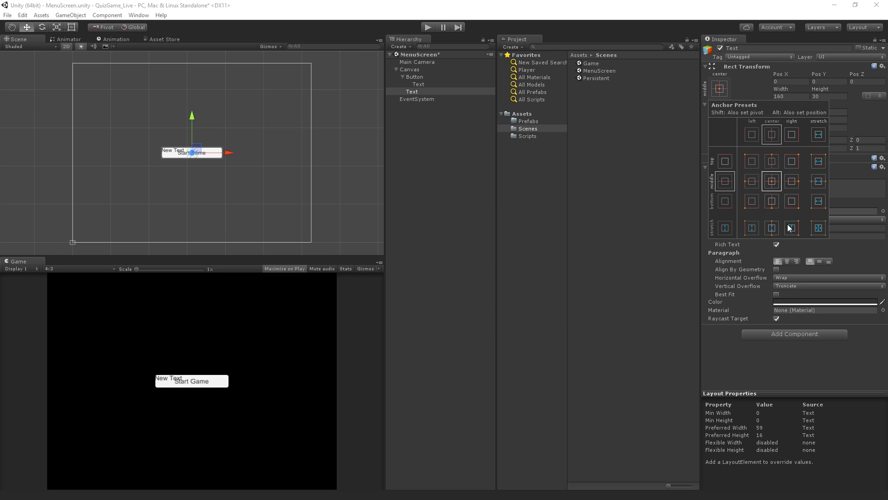
left_click(848, 185)
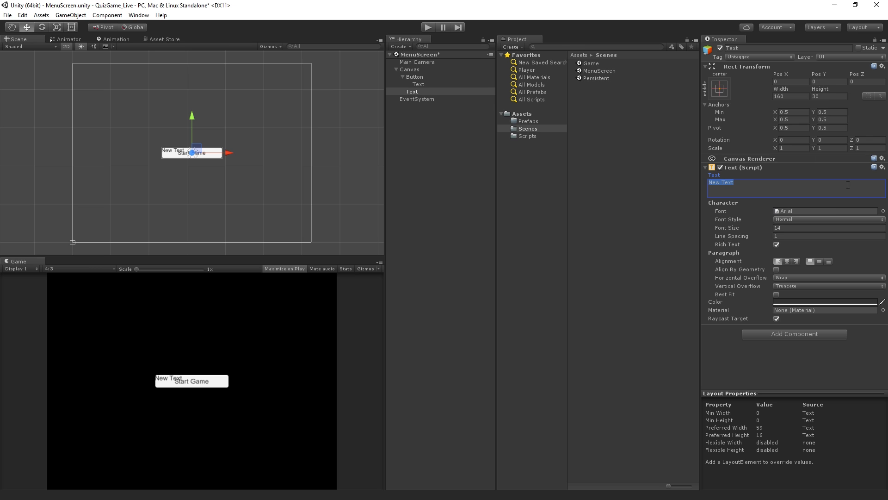
type("Quiz Game")
- Set the Quiz Game text's font size to 32 and its color to white (FFFFFFFF)
left_click(794, 229)
type("32")
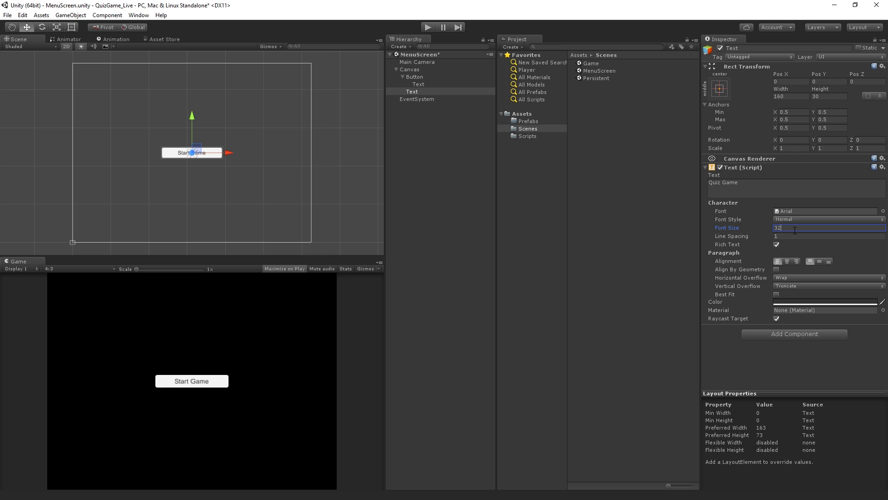
left_click(795, 301)
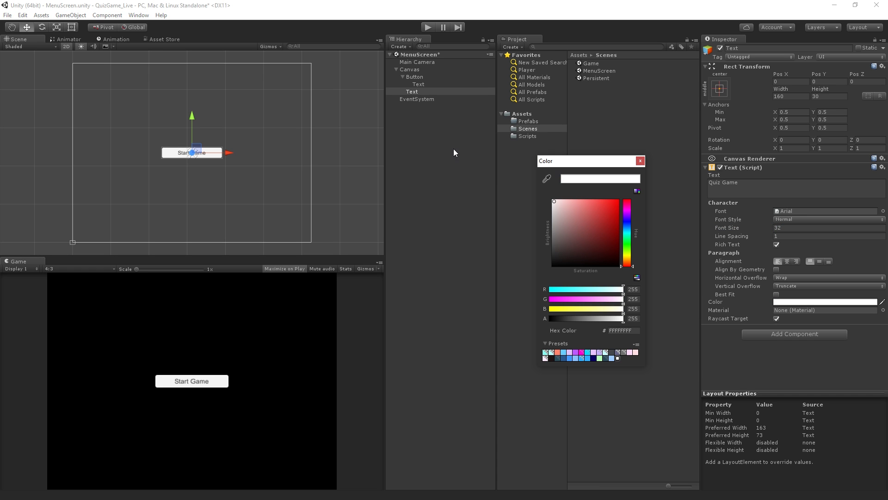
left_click(633, 160)
- Move the Quiz Game text above the Start Game button and enlarge its box to about 199 by 37
left_click(403, 92)
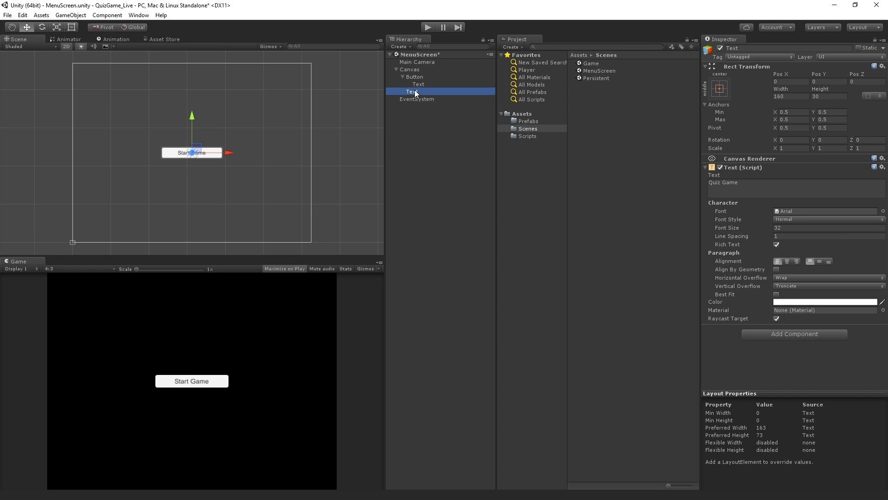
double_click(419, 92)
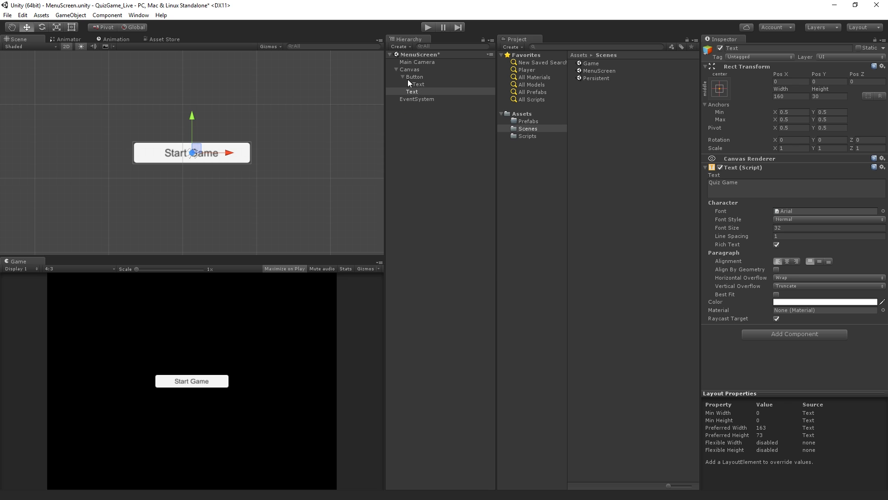
left_click(403, 77)
left_click(413, 85)
scroll(264, 137, "down", 1)
scroll(264, 137, "down", 2)
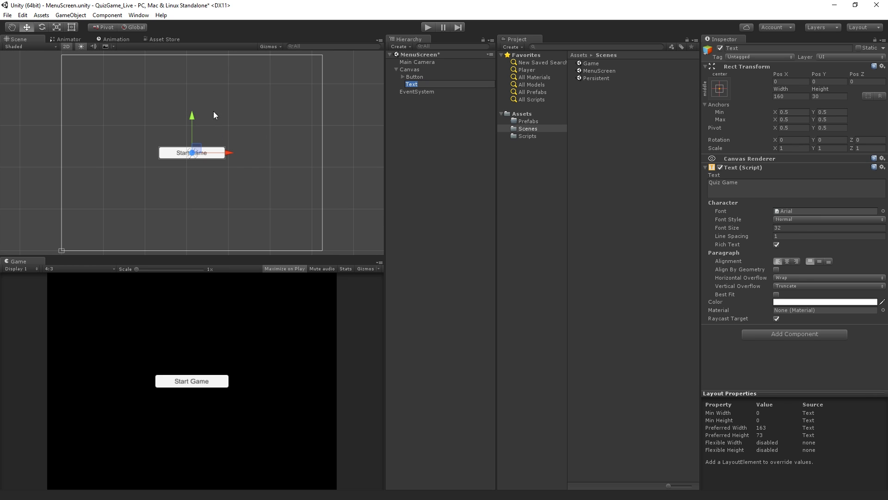
left_click_drag(193, 119, 193, 85)
left_click(412, 84)
left_click(71, 27)
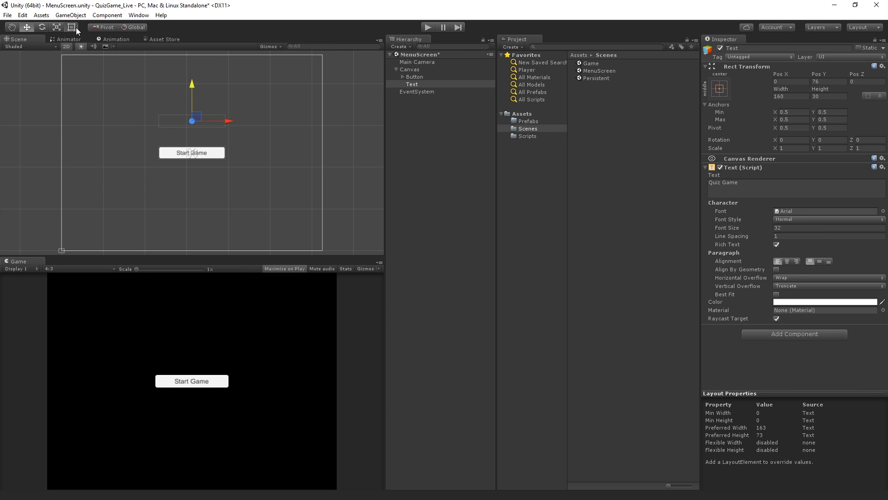
mouse_move(225, 114)
left_mouse_down()
mouse_move(279, 89)
mouse_move(240, 94)
mouse_move(242, 113)
left_mouse_up()
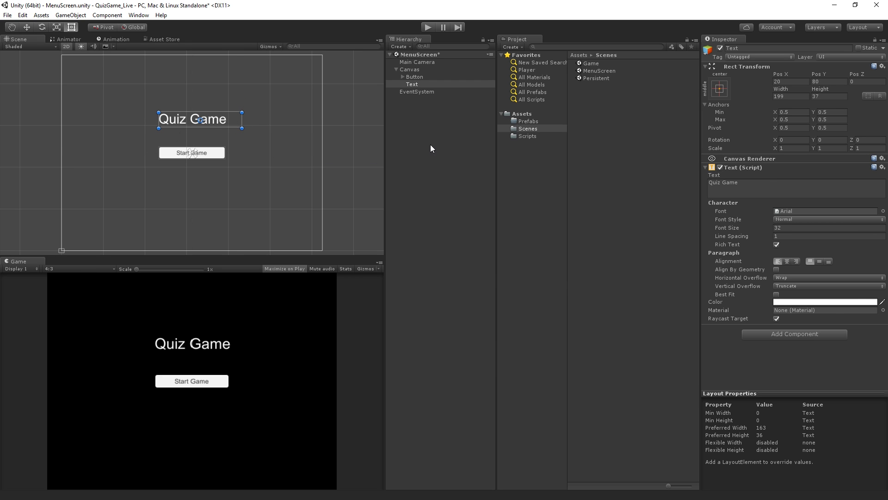
- Enlarge the Quiz Game title to font size 40 in a box about 245 by 46, with its text centered horizontally and vertically
left_click(783, 228)
type("40")
left_click_drag(242, 112, 220, 130)
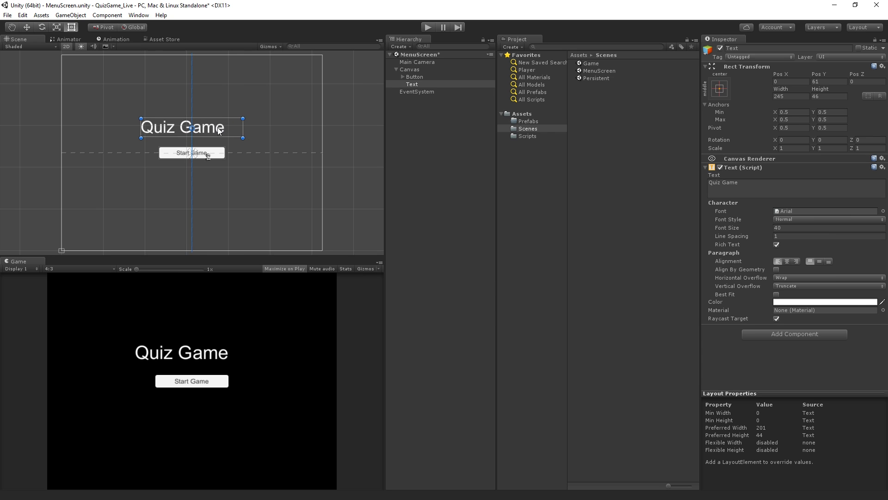
left_click(787, 261)
left_click(819, 262)
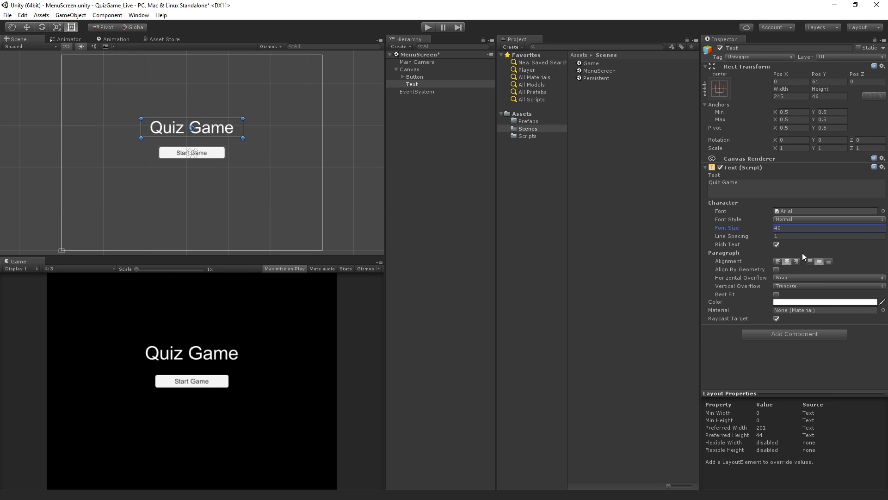
- Rename the Button object under the Canvas as StartButton and collapse the Canvas hierarchy
left_click(414, 77)
left_click(431, 75)
type("StartB")
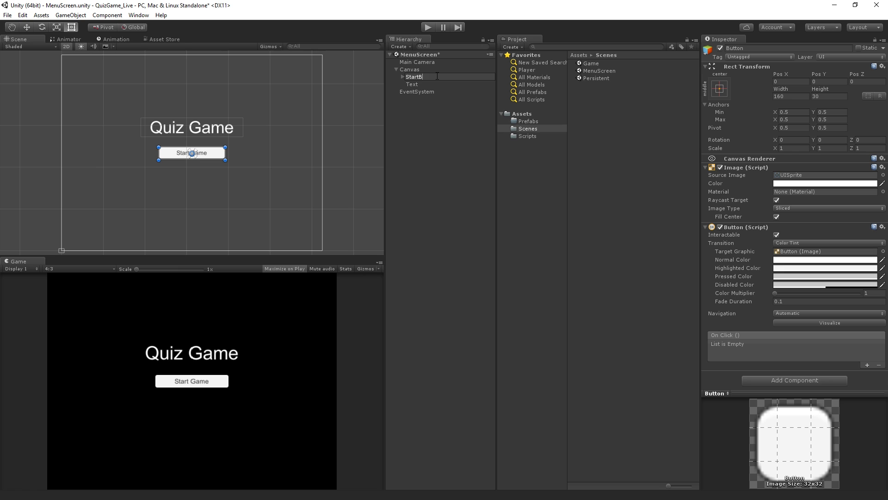
type("urrton")
key("Return")
left_click(396, 69)
- Create an empty game object at the scene's root level and name it MenuScreenController
left_click(426, 100)
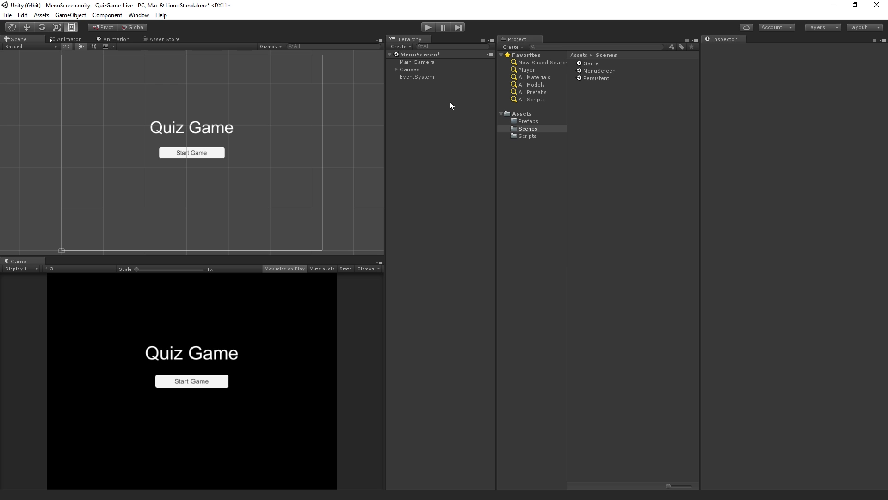
right_click(421, 94)
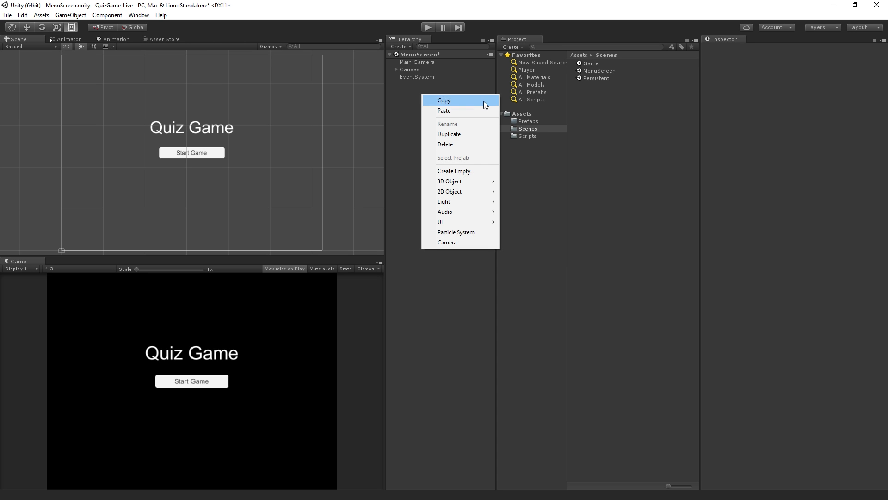
left_click(479, 171)
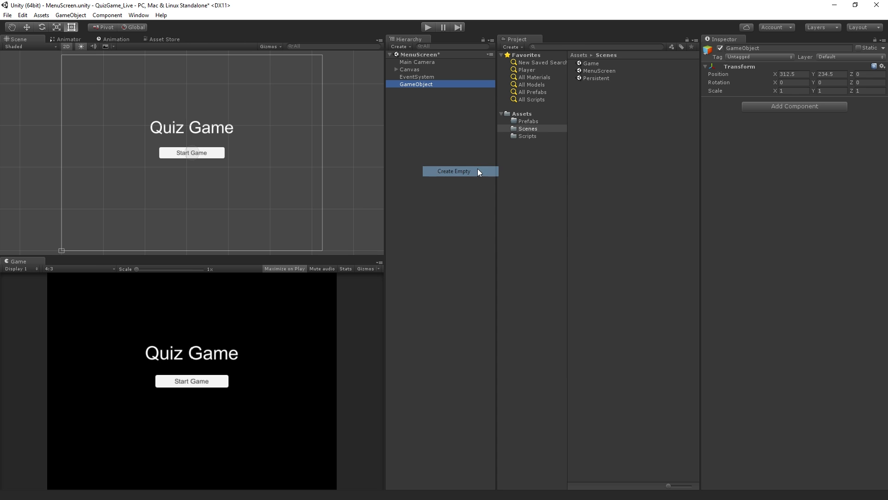
left_click(426, 84)
type("MN nu")
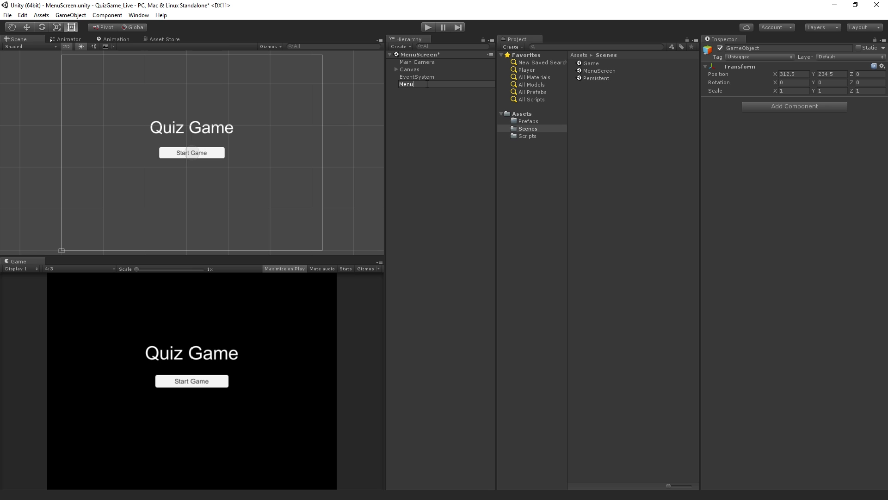
type("ScreenController")
key("Return")
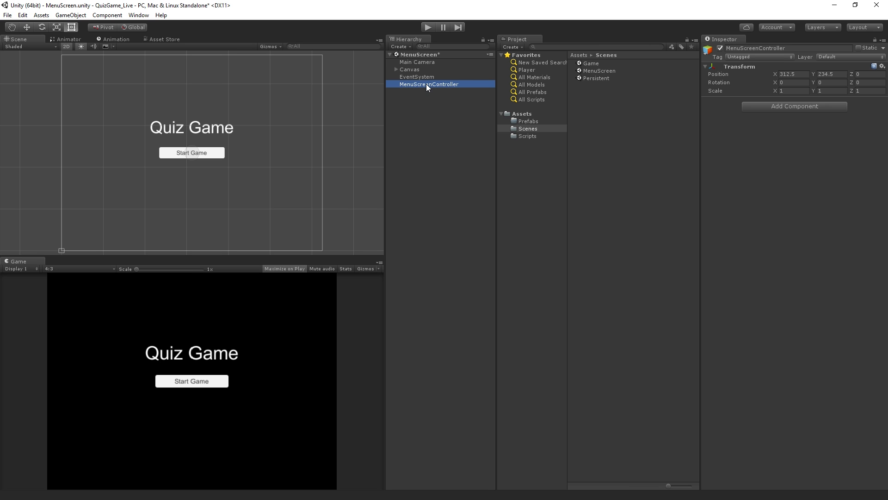
- Create a new C# script named MenuScreenController and add it as a component to the MenuScreenController object
left_click(775, 106)
type("MenuScre")
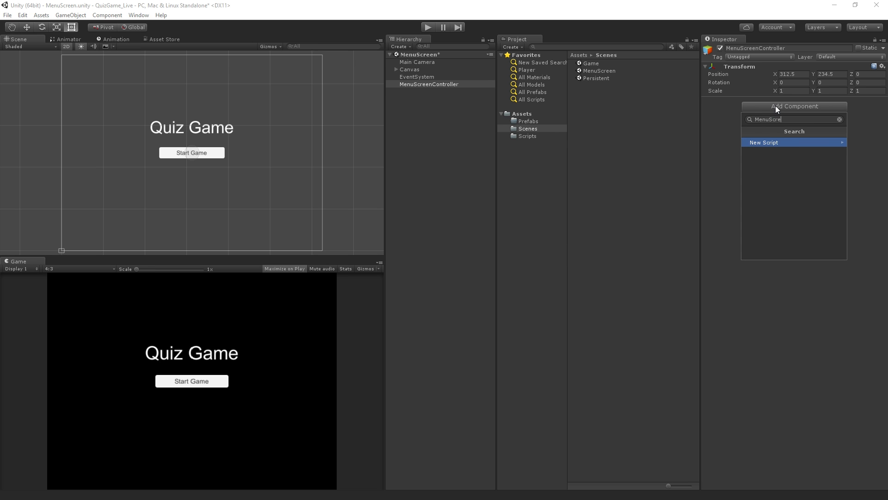
type("enController")
key("Return")
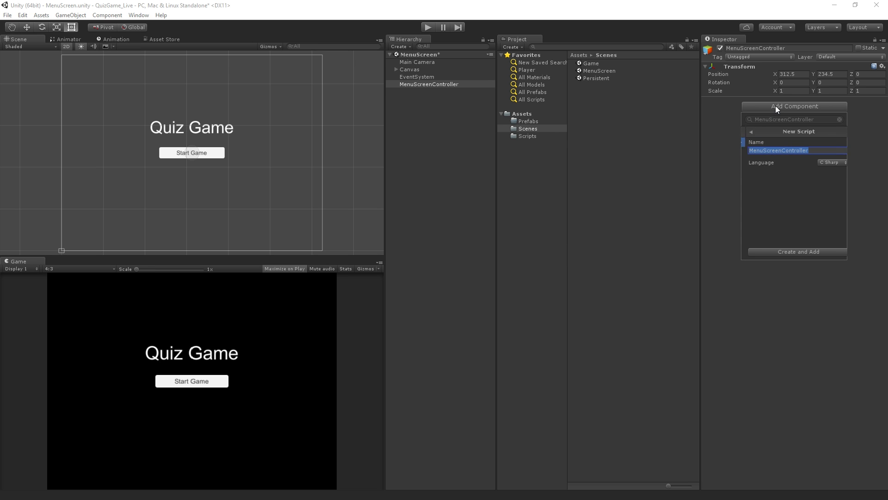
key("Return")
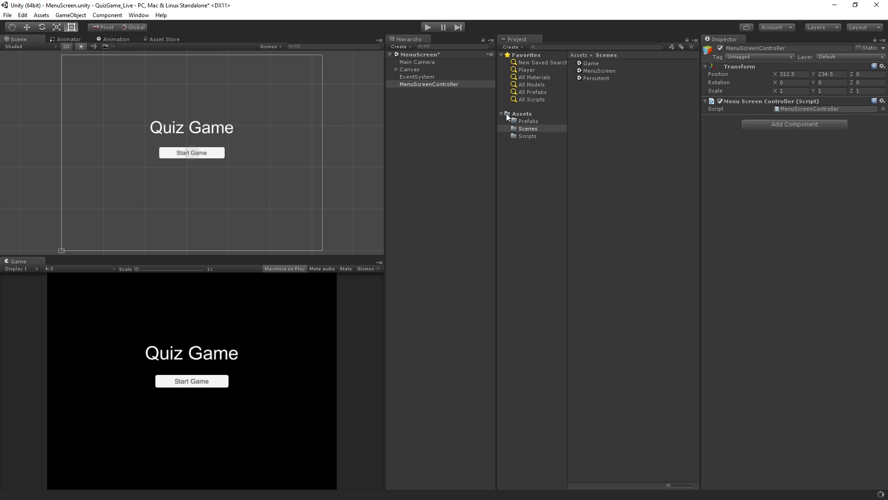
- Move the MenuScreenController script into the Scripts folder and open it in MonoDevelop for editing
left_click(527, 114)
left_click_drag(613, 86, 607, 77)
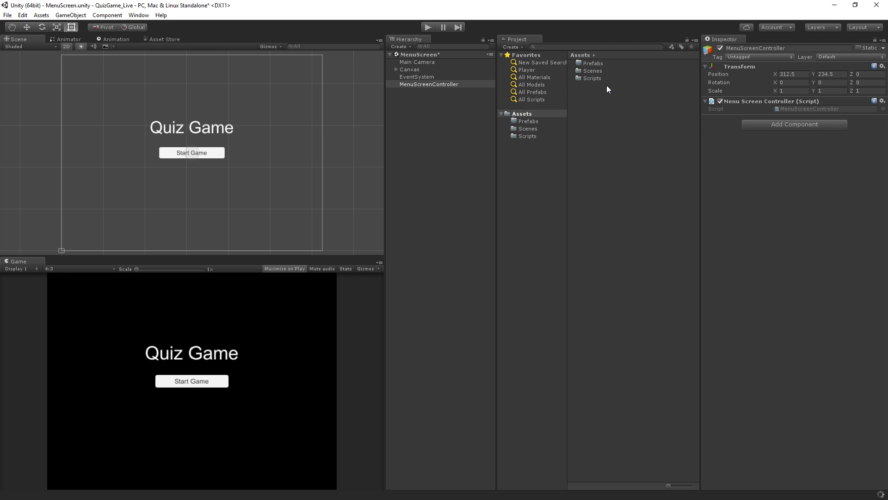
double_click(791, 109)
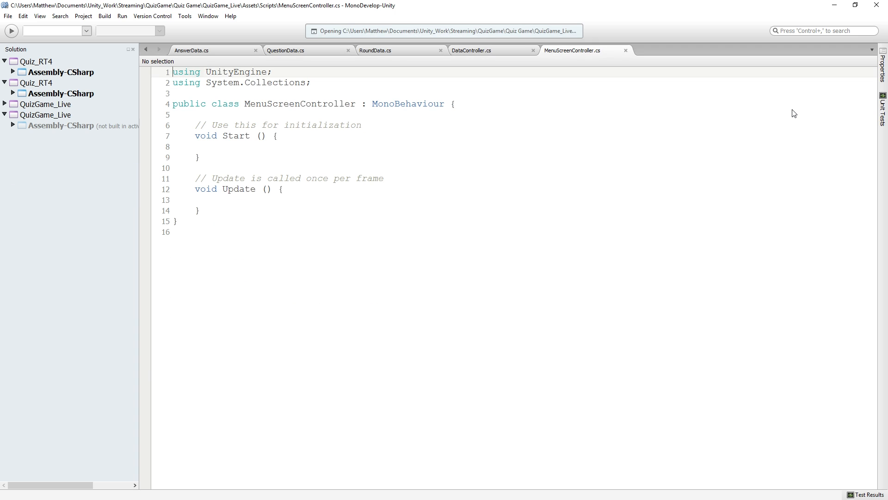
- Add the directive "using UnityEngine.SceneManagement;" below the existing using lines in MenuScreenController.cs
left_click(382, 83)
key("Return")
type("u")
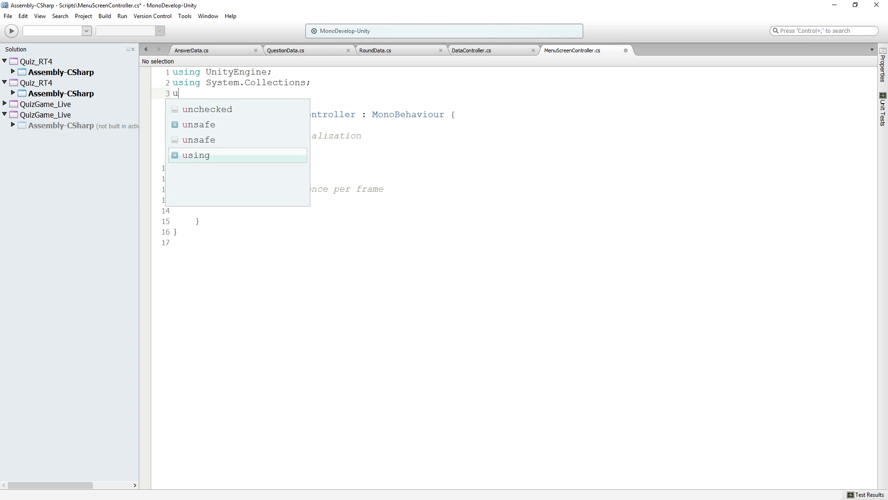
type("sing UnityEng")
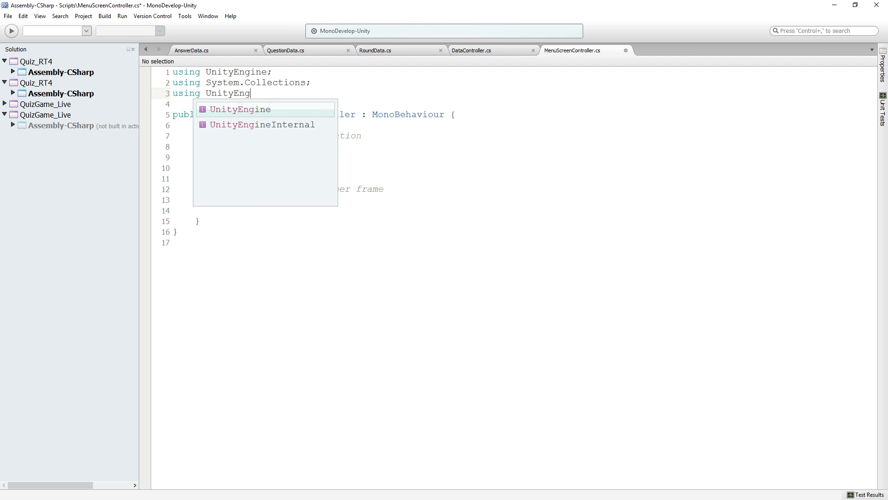
type("ine.Sce")
key("Return")
type(";")
key("alt+Tab")
key("alt+Tab")
key("alt+Tab")
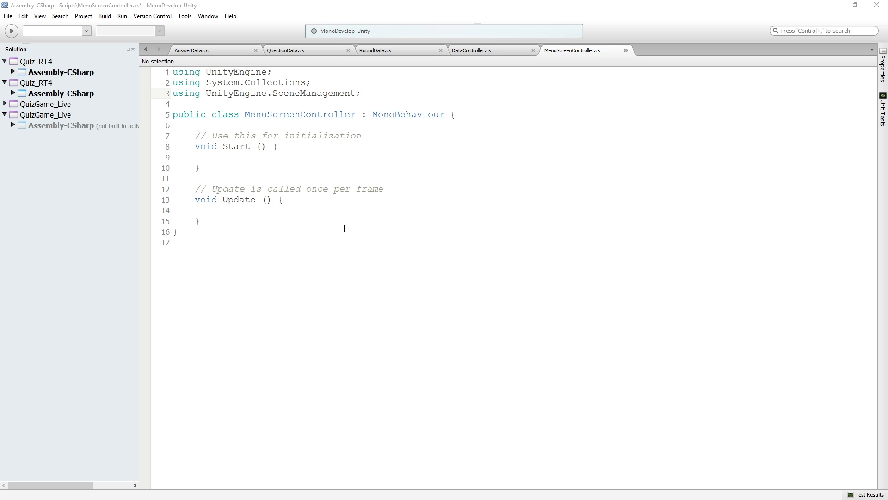
- Replace the default Start and Update methods in MenuScreenController with an empty "public StartGame()" block
left_click_drag(204, 224, 195, 137)
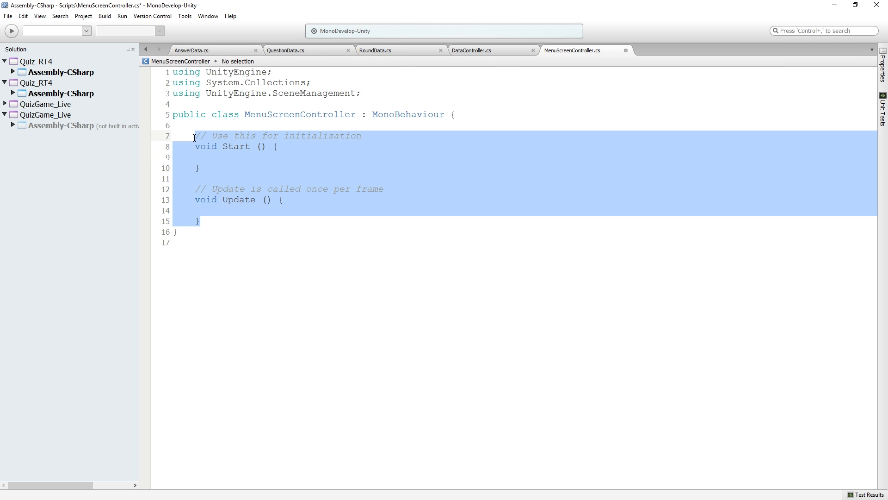
key("BackSpace")
type("public ")
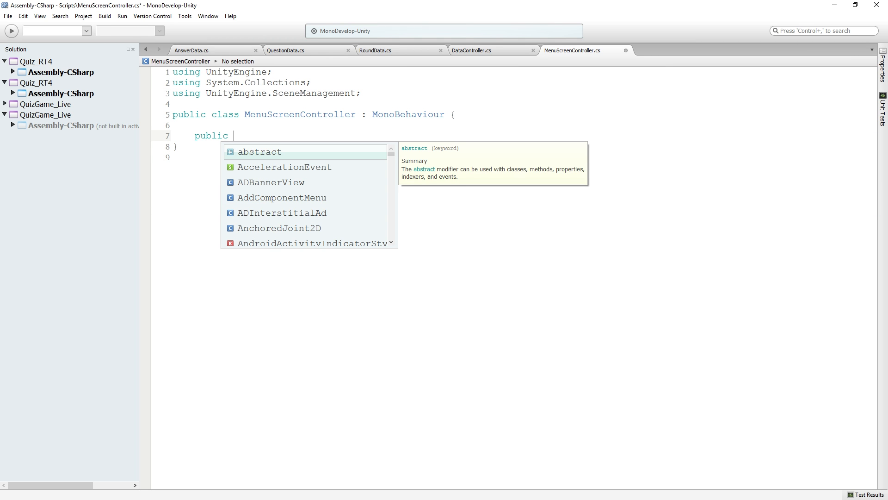
type("StartGame()")
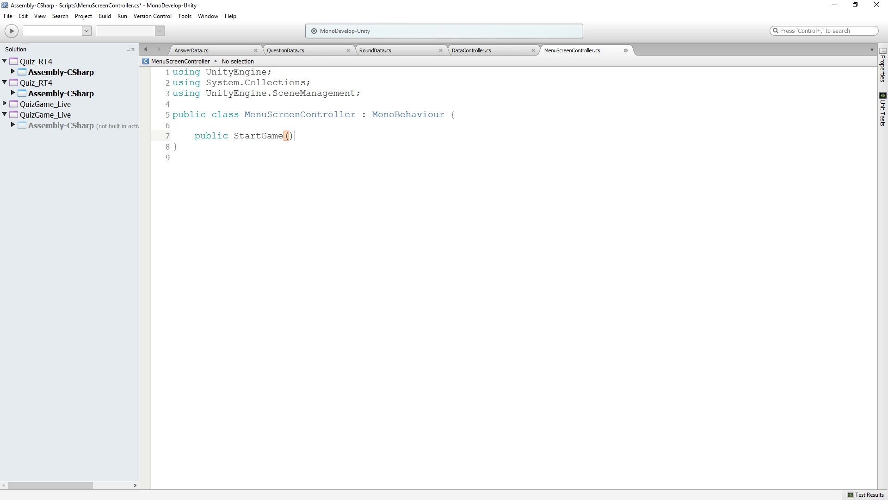
key("Return")
type("{}")
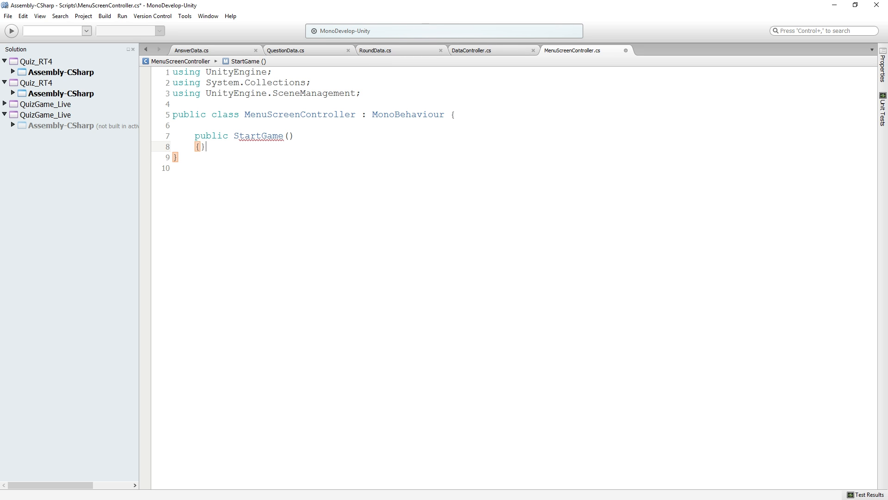
- Write "SceneManager.LoadScene("Game");" inside the StartGame body and save the script
key("Return")
type("U")
key("BackSpace")
type("Sce")
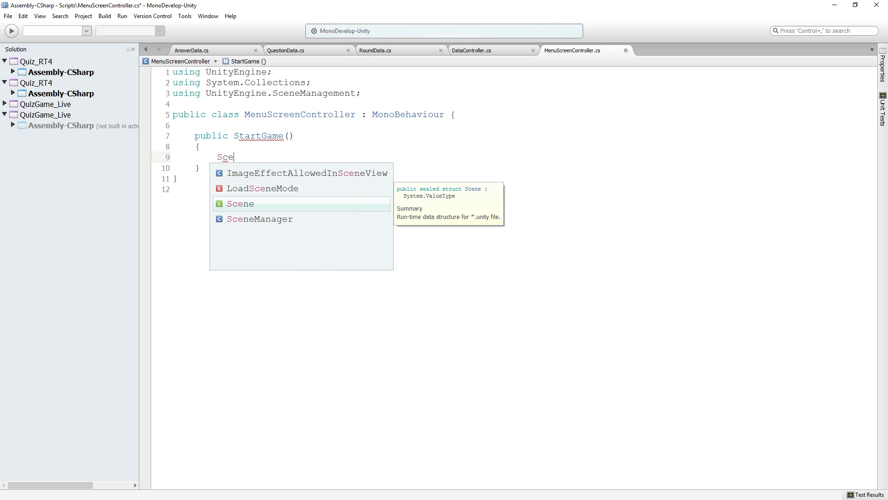
key("Down")
key("Return")
type(",.")
key("BackSpace")
key("BackSpace")
type(".Lo")
key("Return")
type("(\"Game\")")
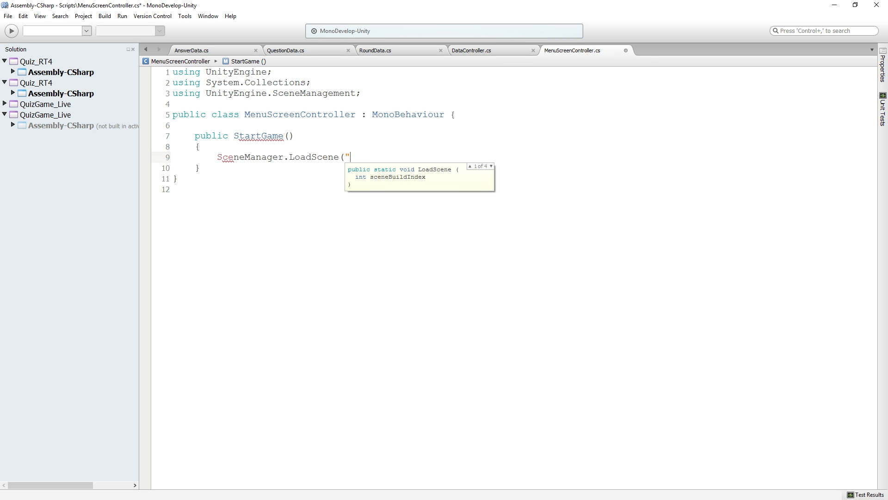
type(";")
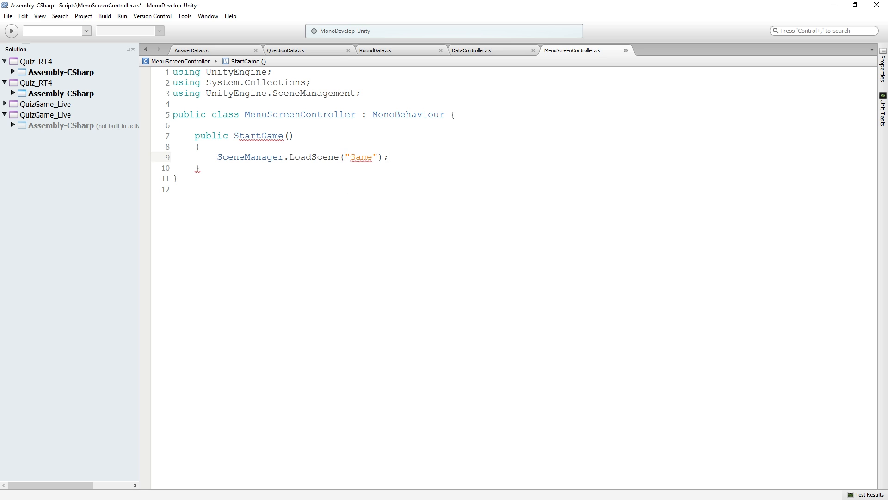
key("ctrl+s")
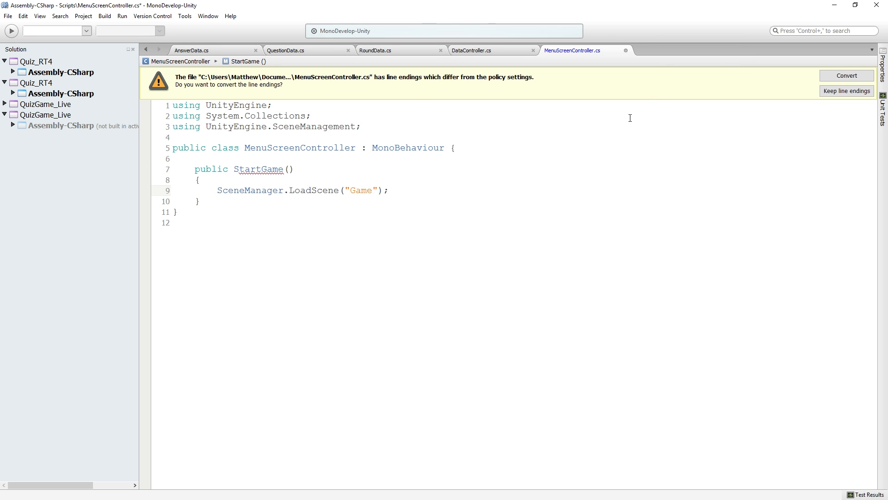
- Add the void return type to the StartGame declaration and convert the script's line endings
left_click(229, 169)
type("voi")
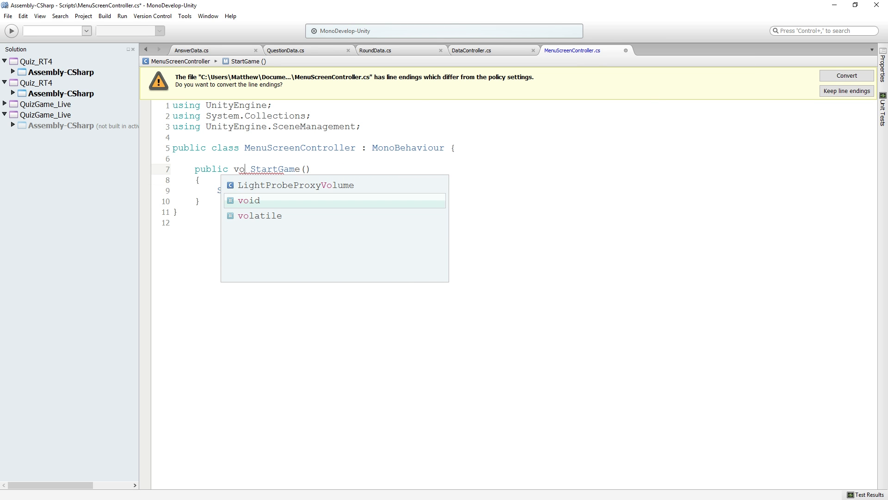
type("d")
key("Escape")
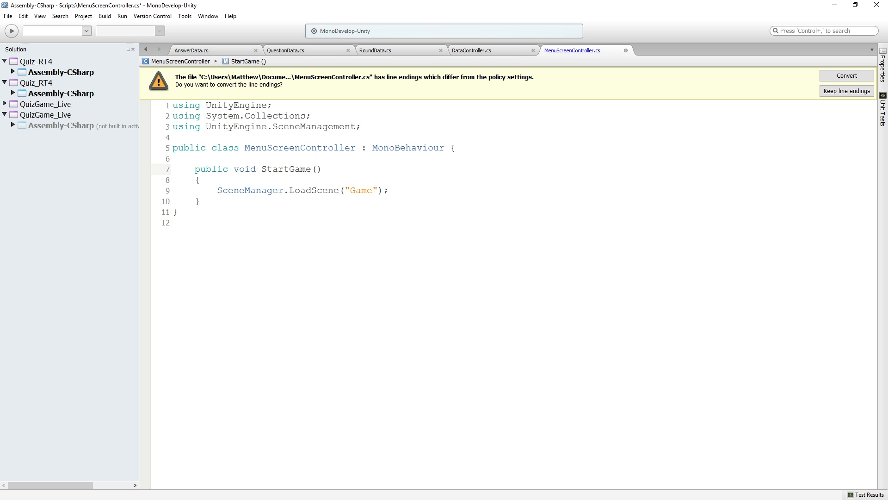
left_click(337, 190)
left_click(847, 76)
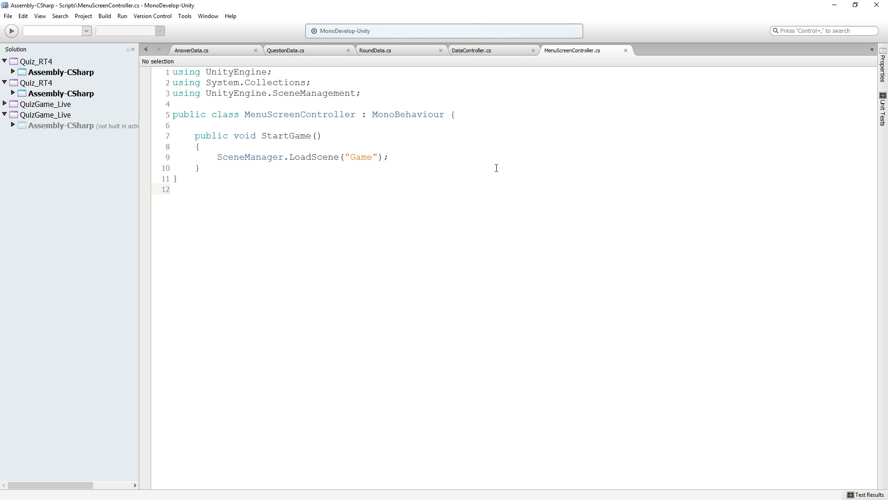
left_click(517, 155)
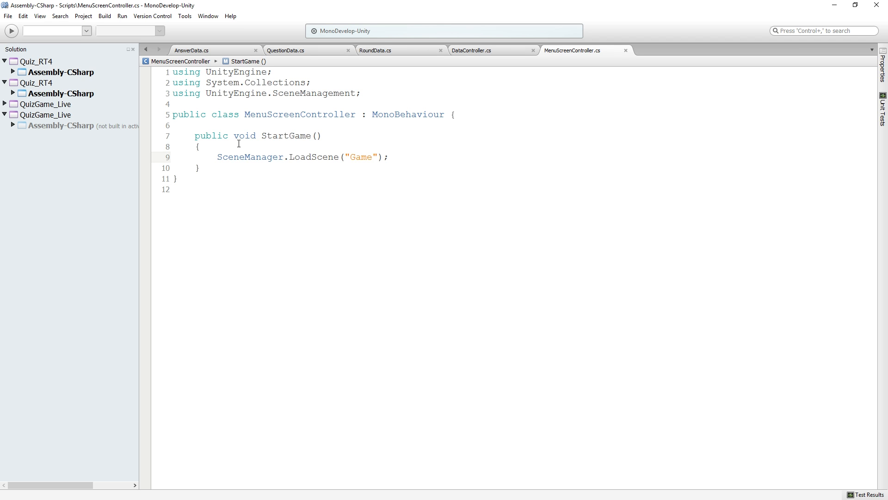
left_click_drag(215, 159, 488, 154)
left_click(487, 155)
- Switch to Unity and add an On Click entry to the Canvas's StartButton with the MenuScreenController object as its target
key("alt+Tab")
key("alt+Tab")
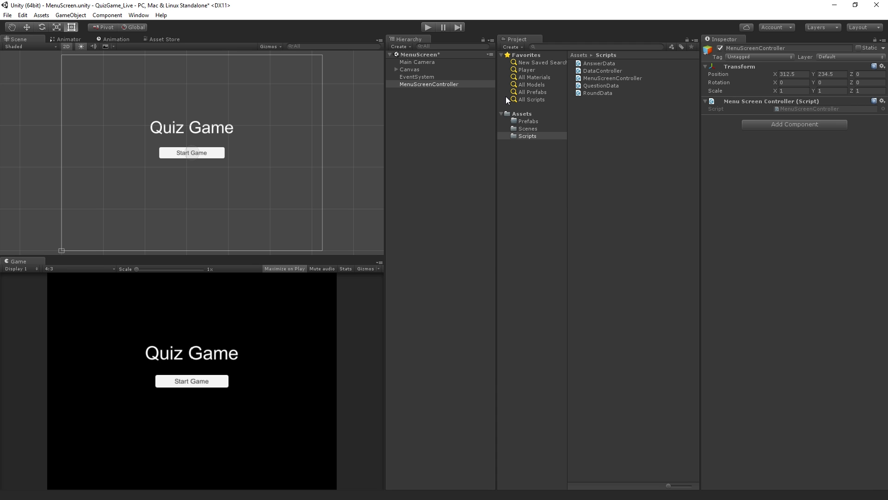
left_click(396, 70)
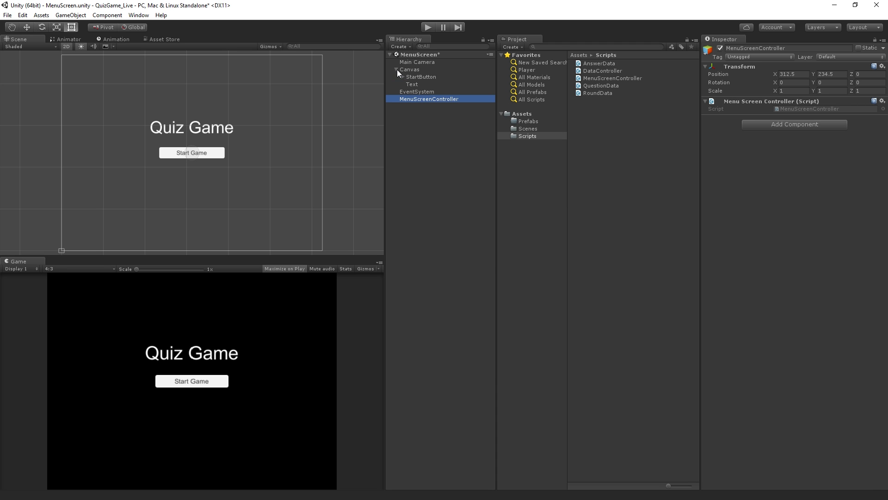
left_click(419, 77)
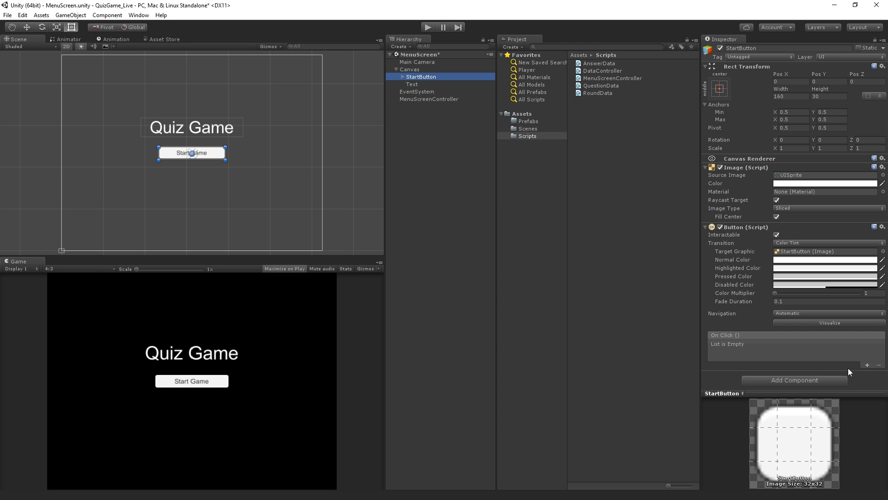
left_click(868, 365)
left_click_drag(434, 103, 743, 353)
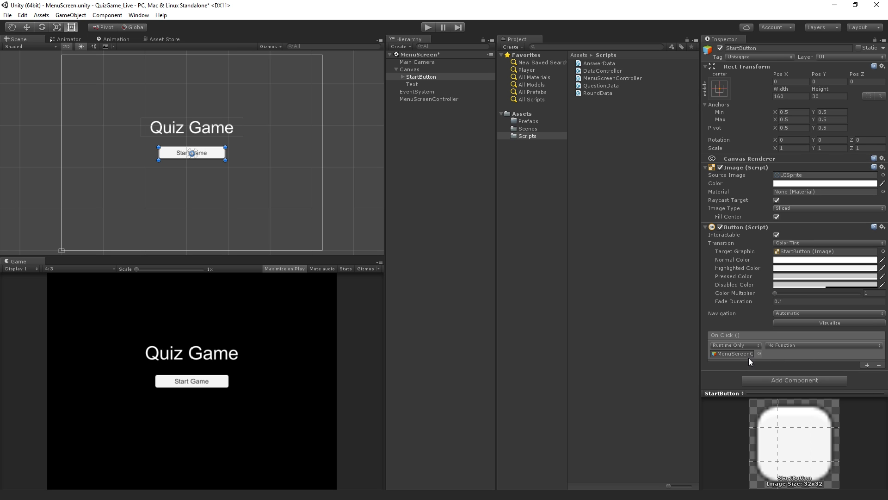
- Set the StartButton's On Click function to MenuScreenController's StartGame ()
left_click(803, 345)
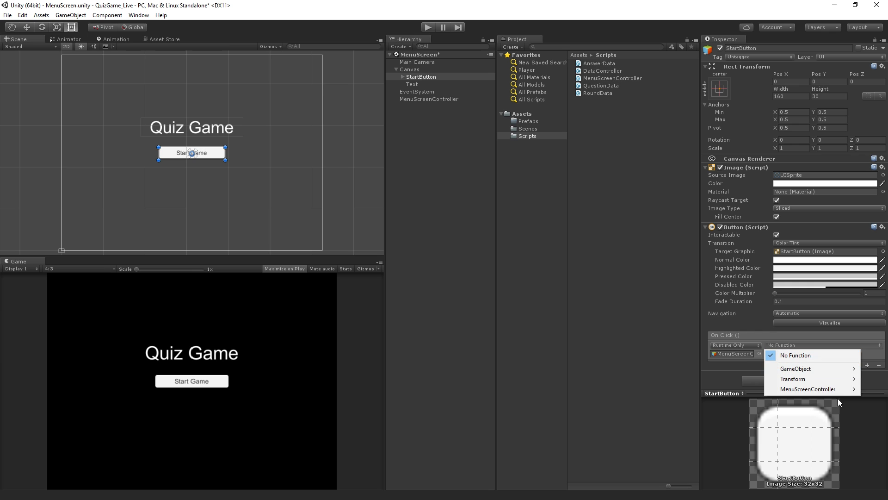
mouse_move(841, 393)
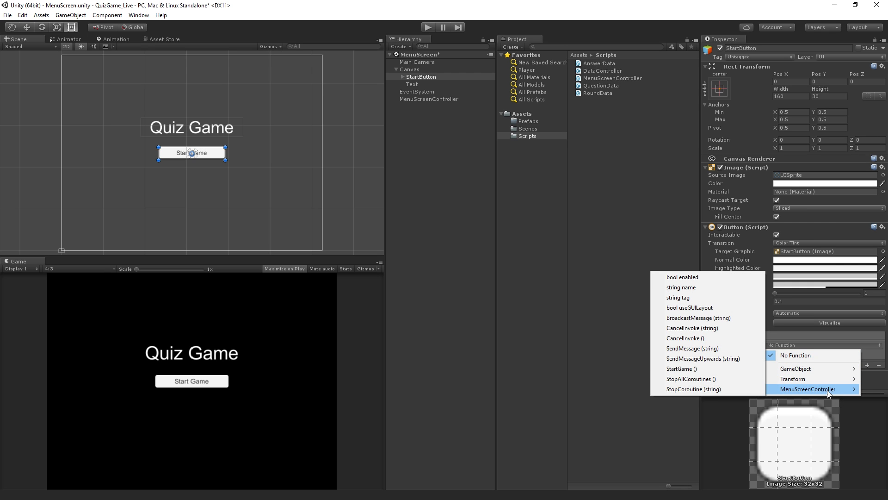
left_click(746, 368)
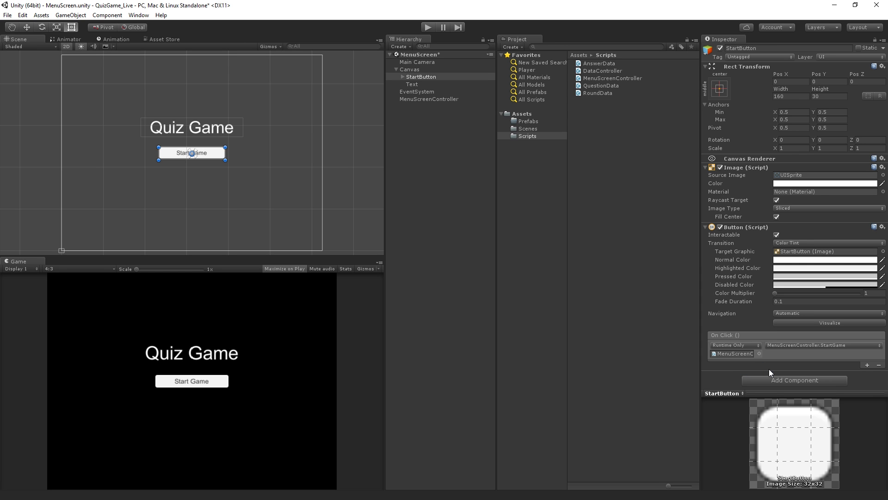
- Test the Start Game button in Play mode, stop playback, and save the MenuScreen scene
left_click(428, 27)
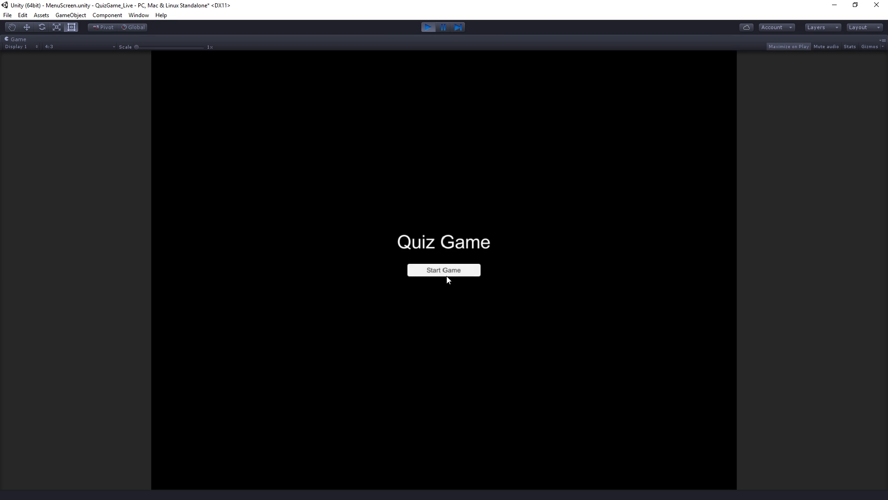
left_click(446, 275)
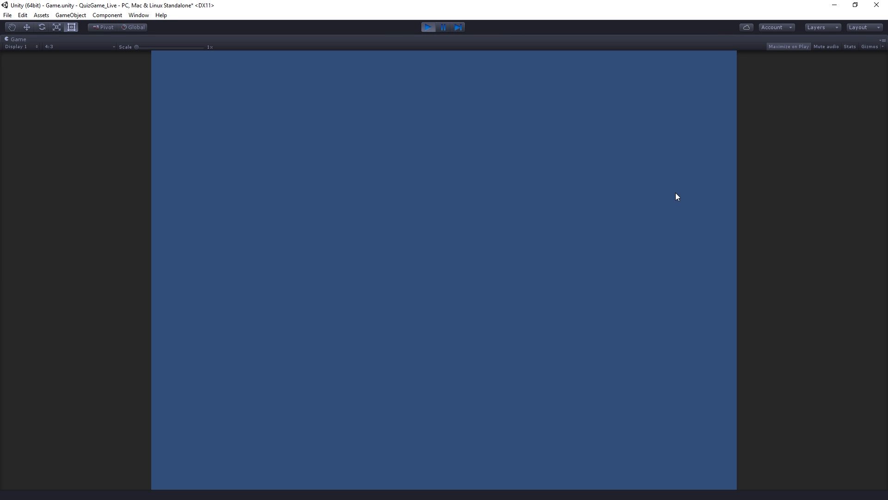
left_click(444, 27)
left_click(435, 27)
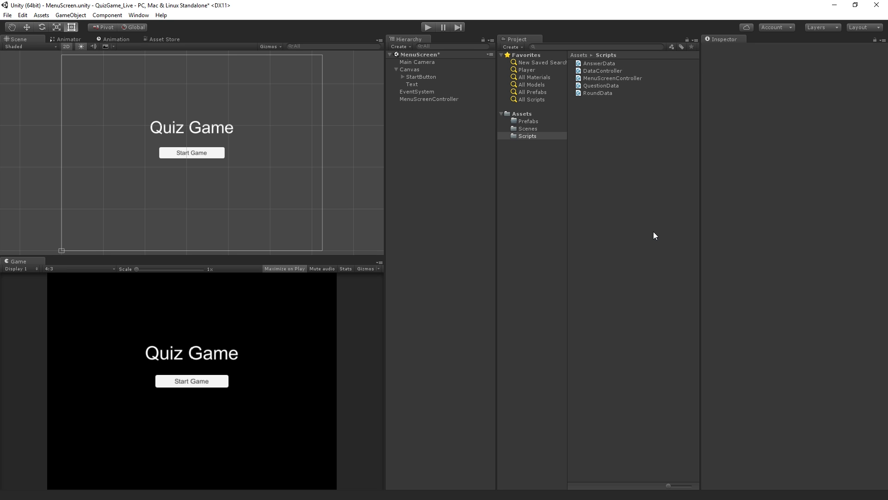
key("ctrl+s")
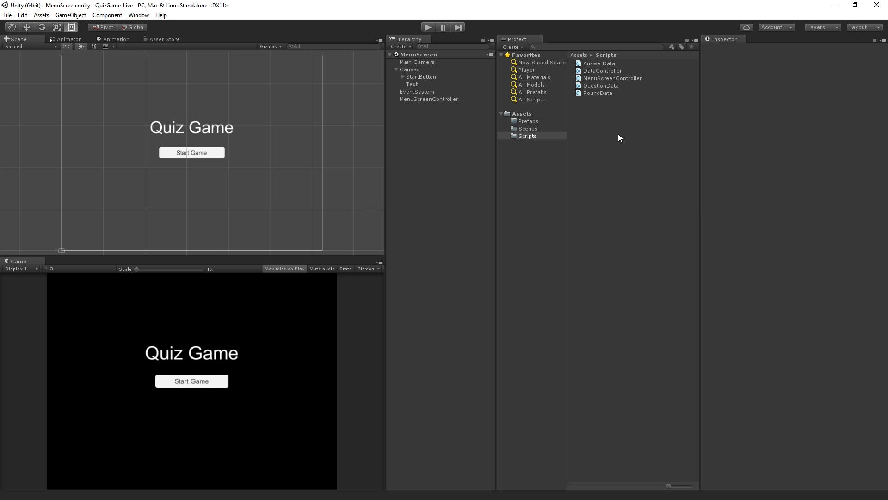